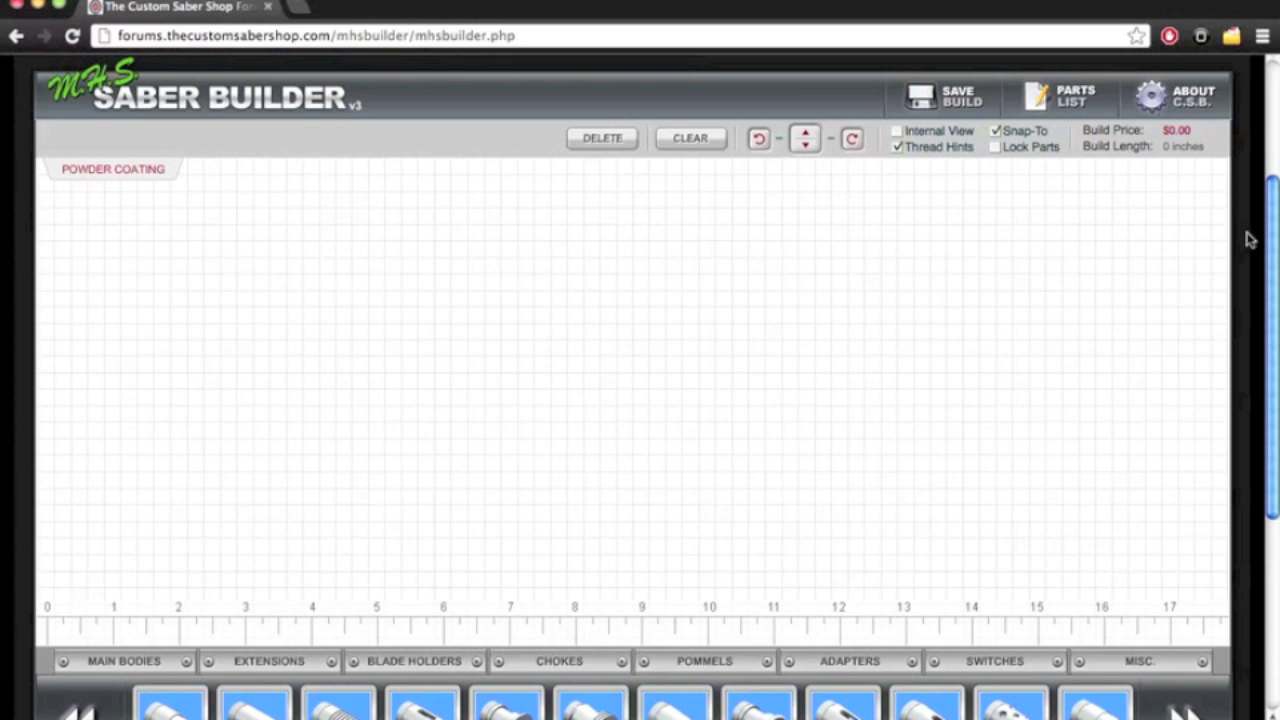
Add the LED blade holder style 18 to the grid, with its flared end at about the 13.5 inch mark.
scroll(1248, 240, up, 3)
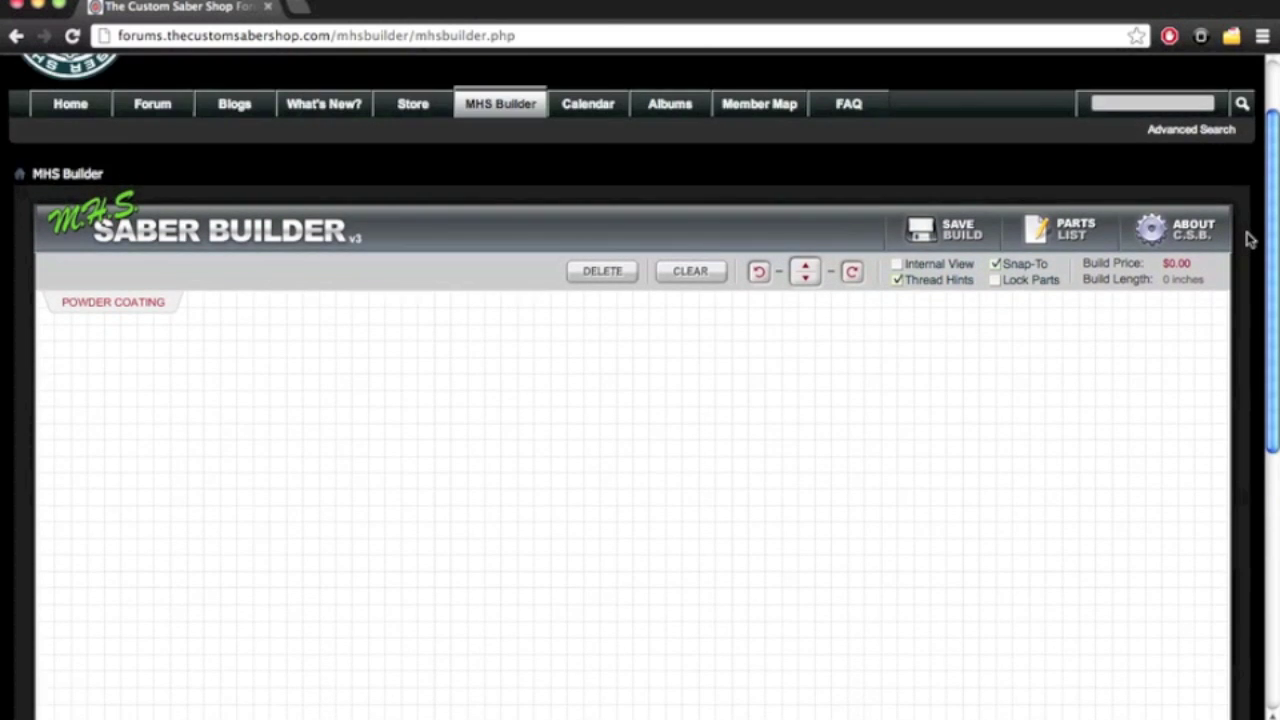
scroll(1248, 240, up, 3)
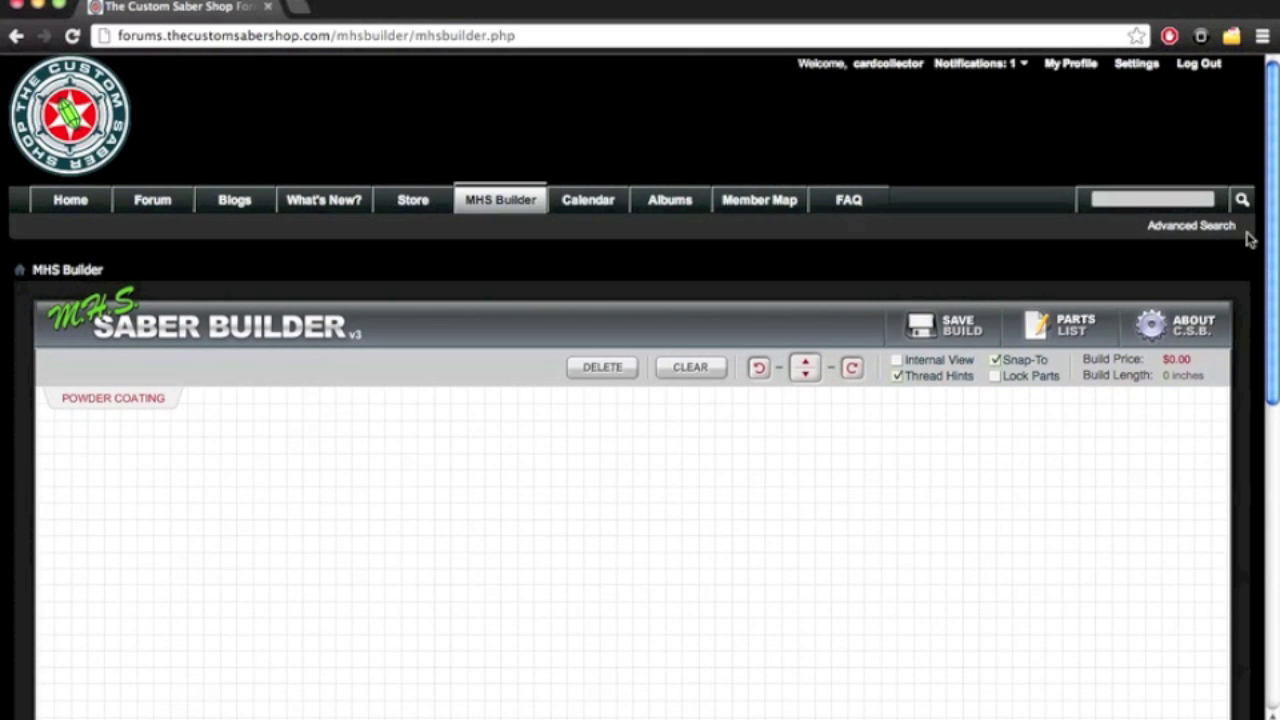
scroll(1248, 240, down, 5)
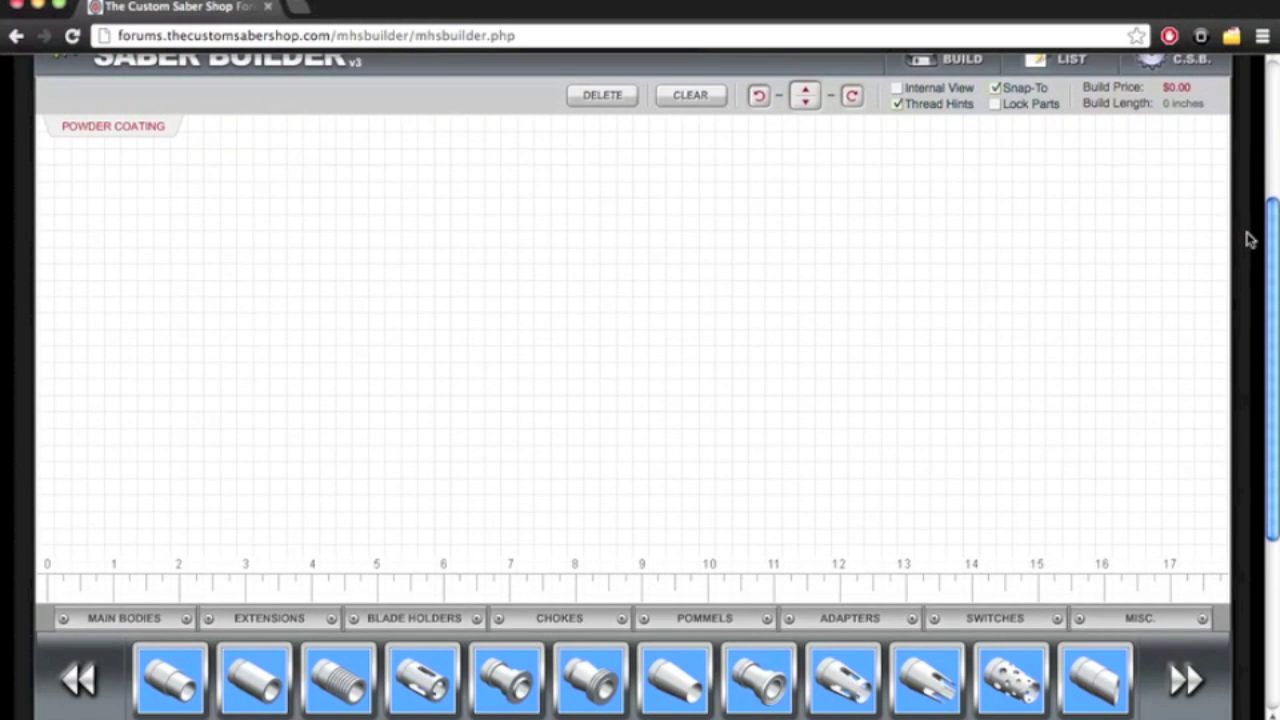
scroll(1248, 240, up, 1)
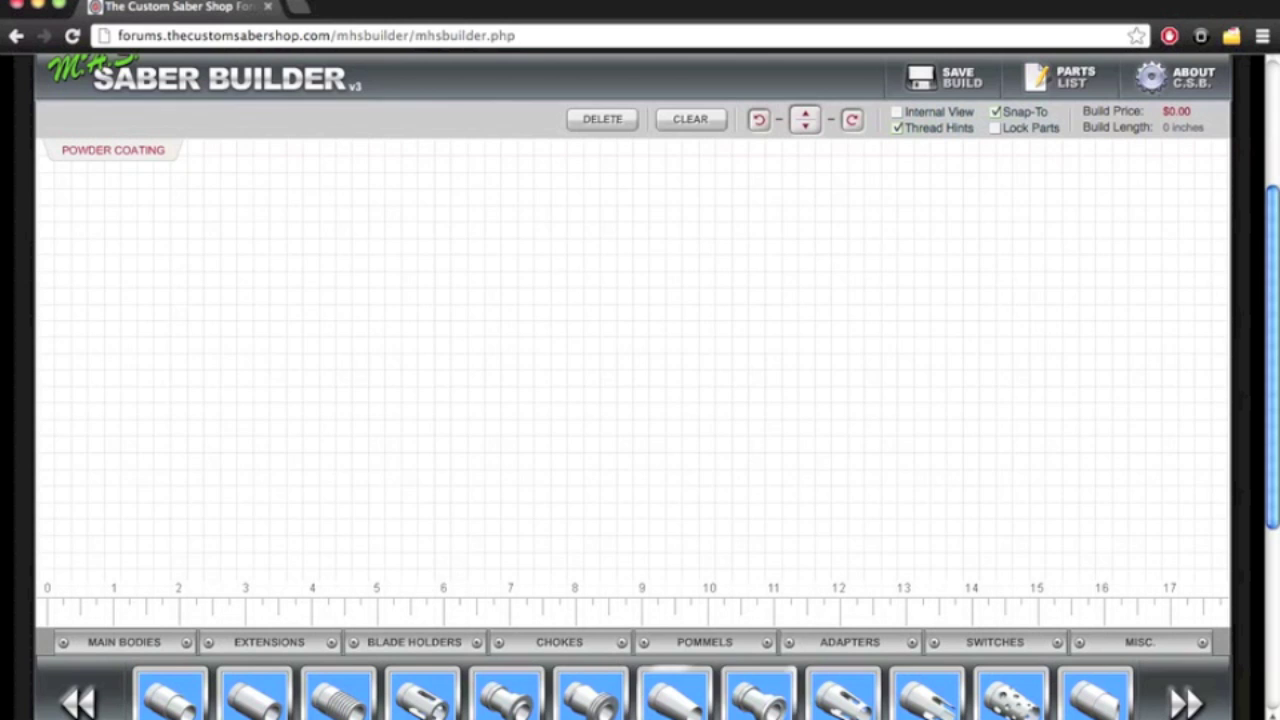
click(1178, 706)
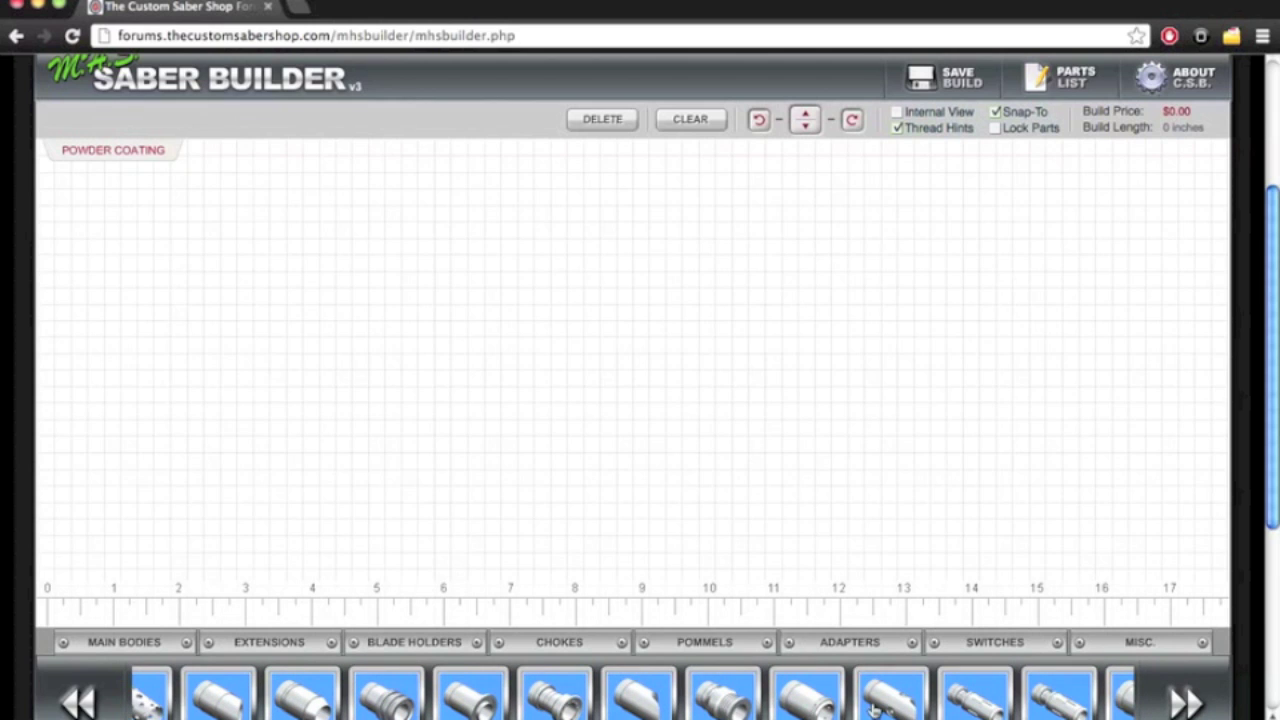
click(722, 700)
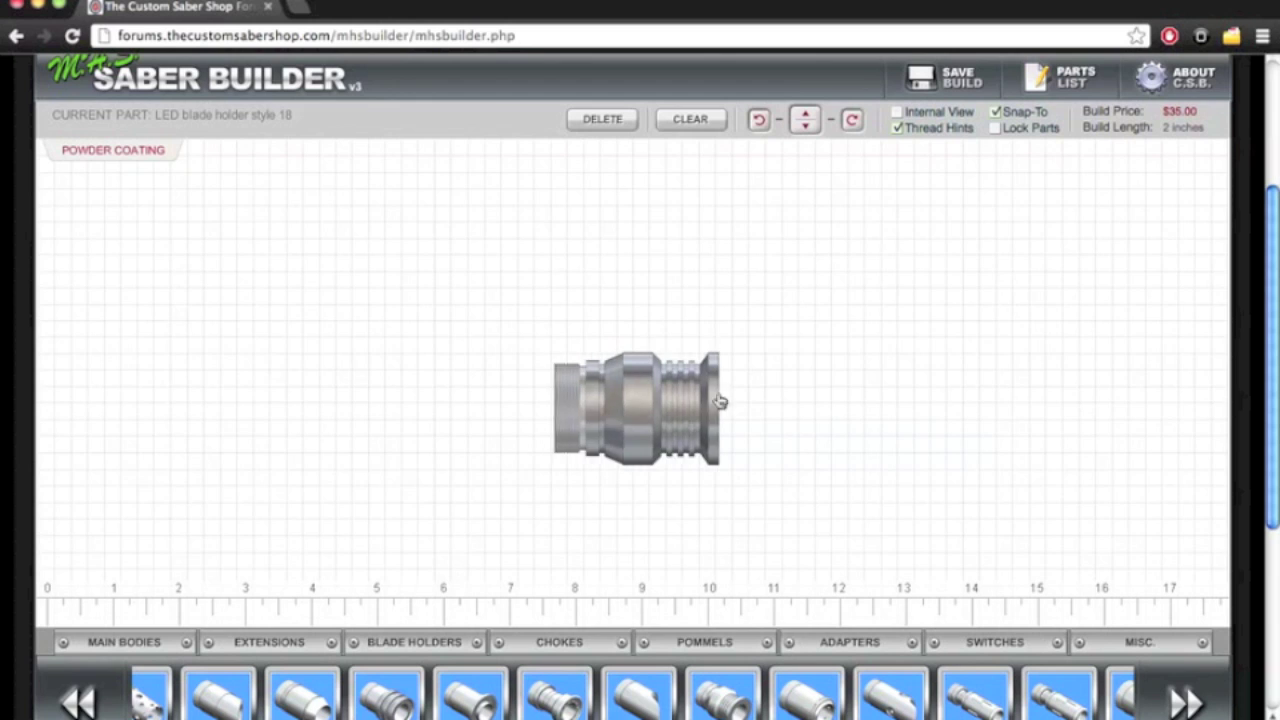
drag(720, 401, 937, 301)
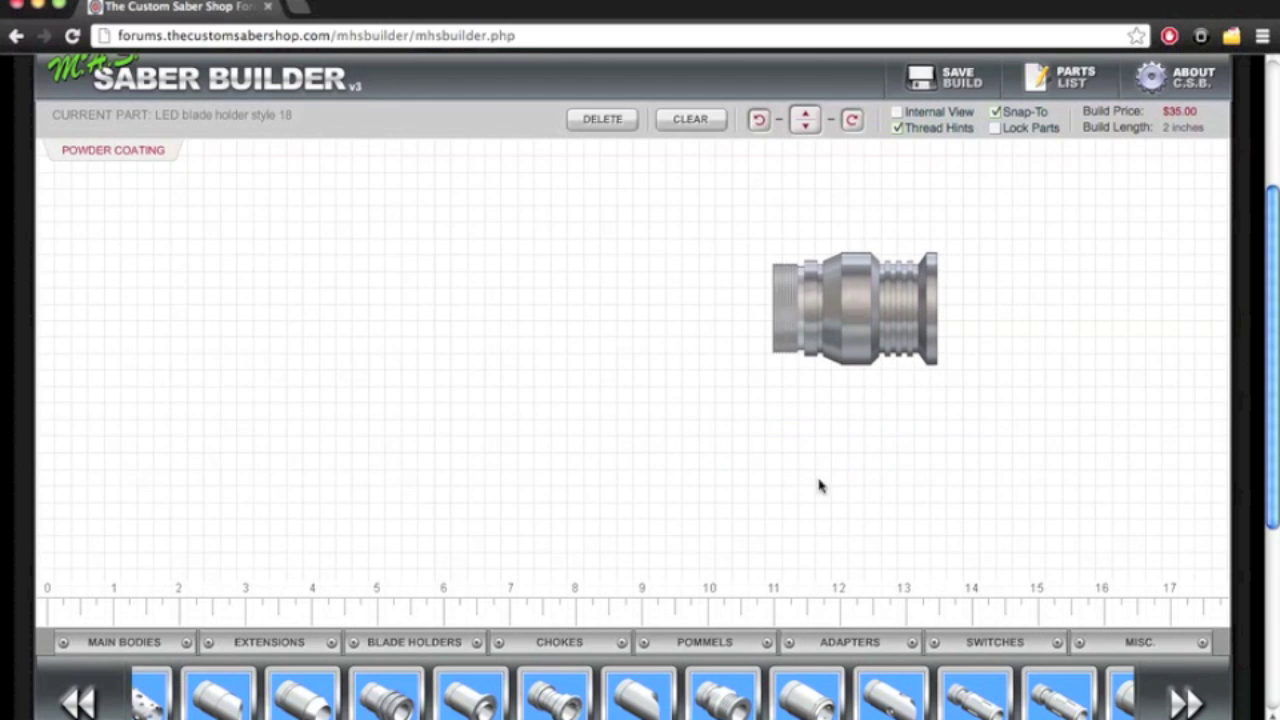
Add an MHS Gear extension, rotate it to face the other way, and join it to the blade holder's threaded end.
mouse_move(708, 705)
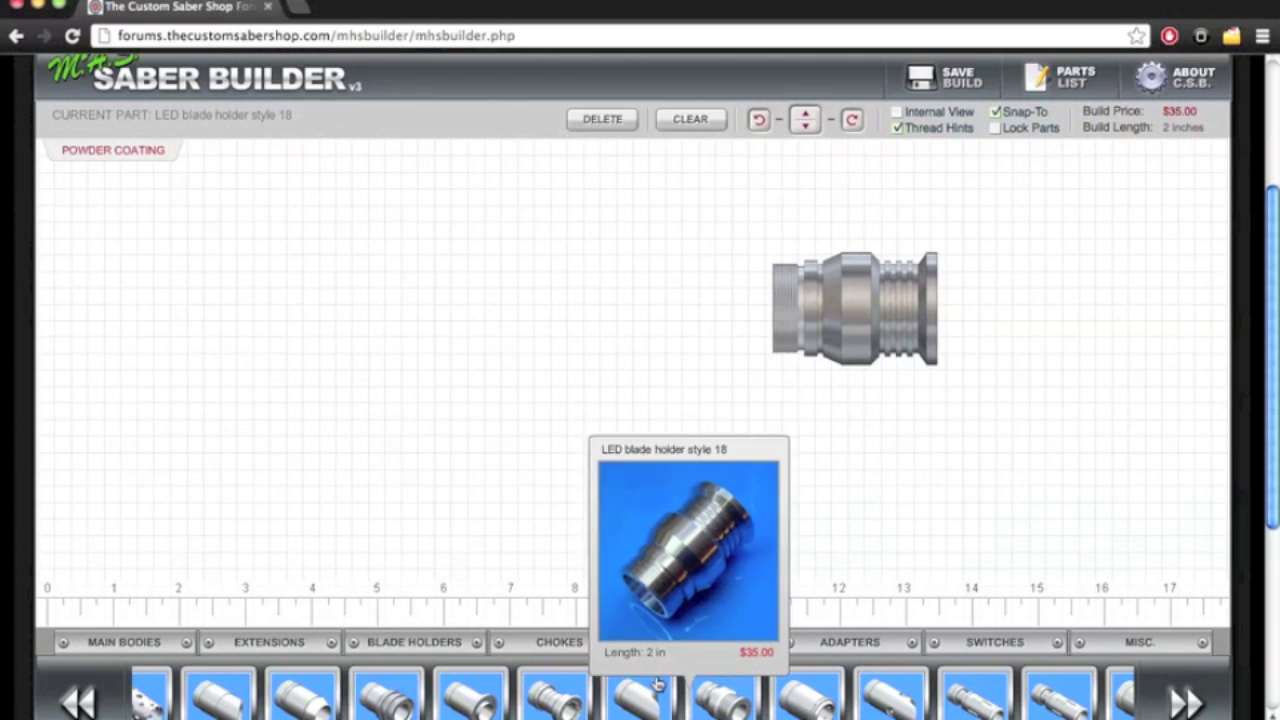
click(284, 648)
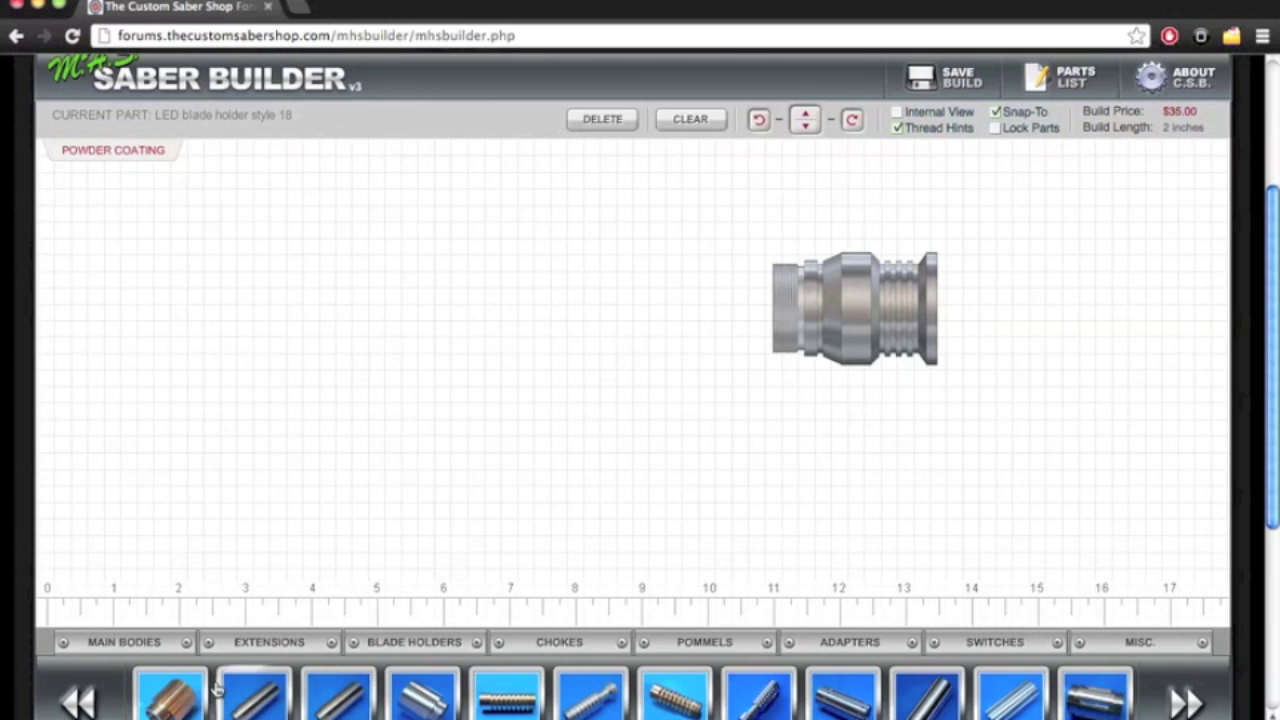
click(170, 700)
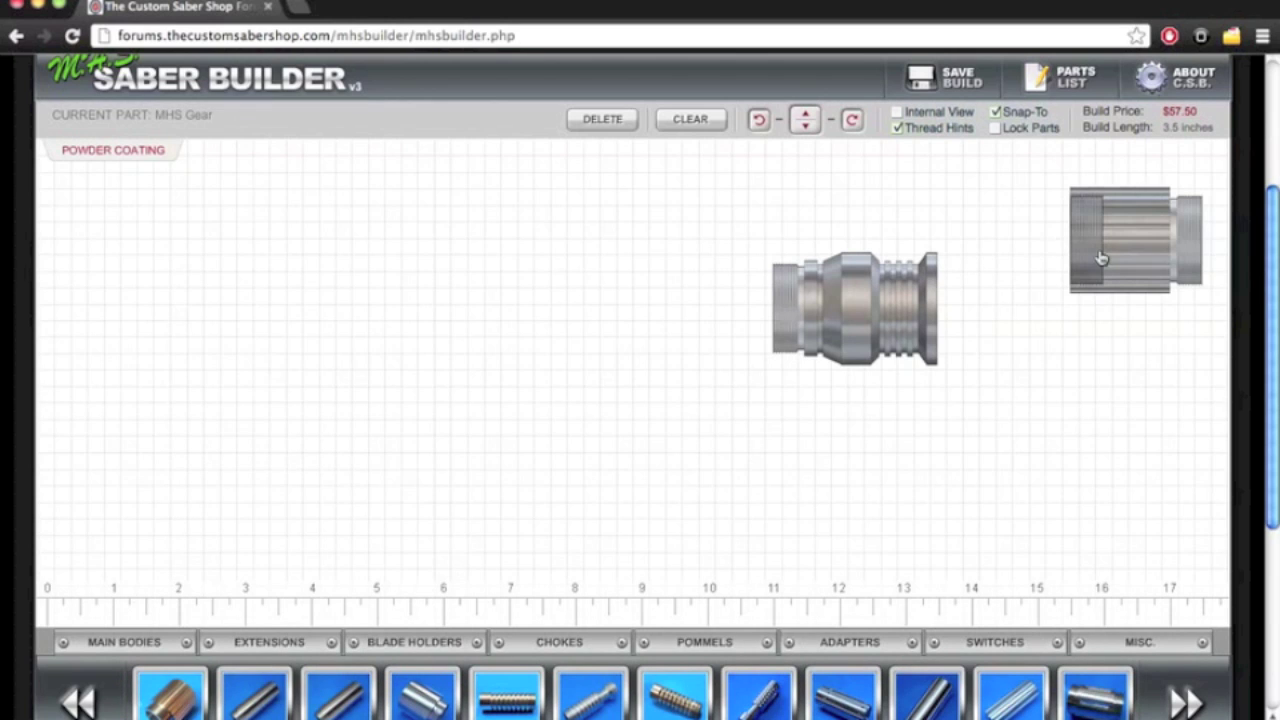
drag(1100, 258, 698, 260)
click(855, 122)
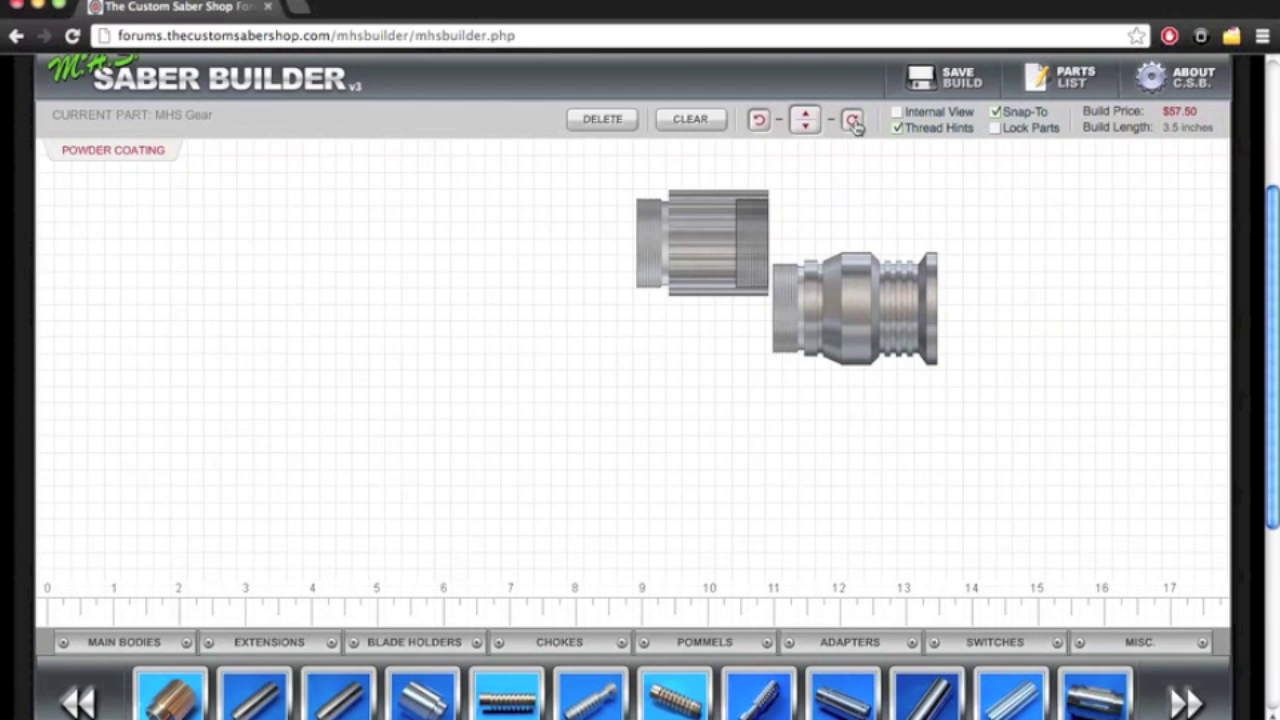
drag(733, 227, 770, 294)
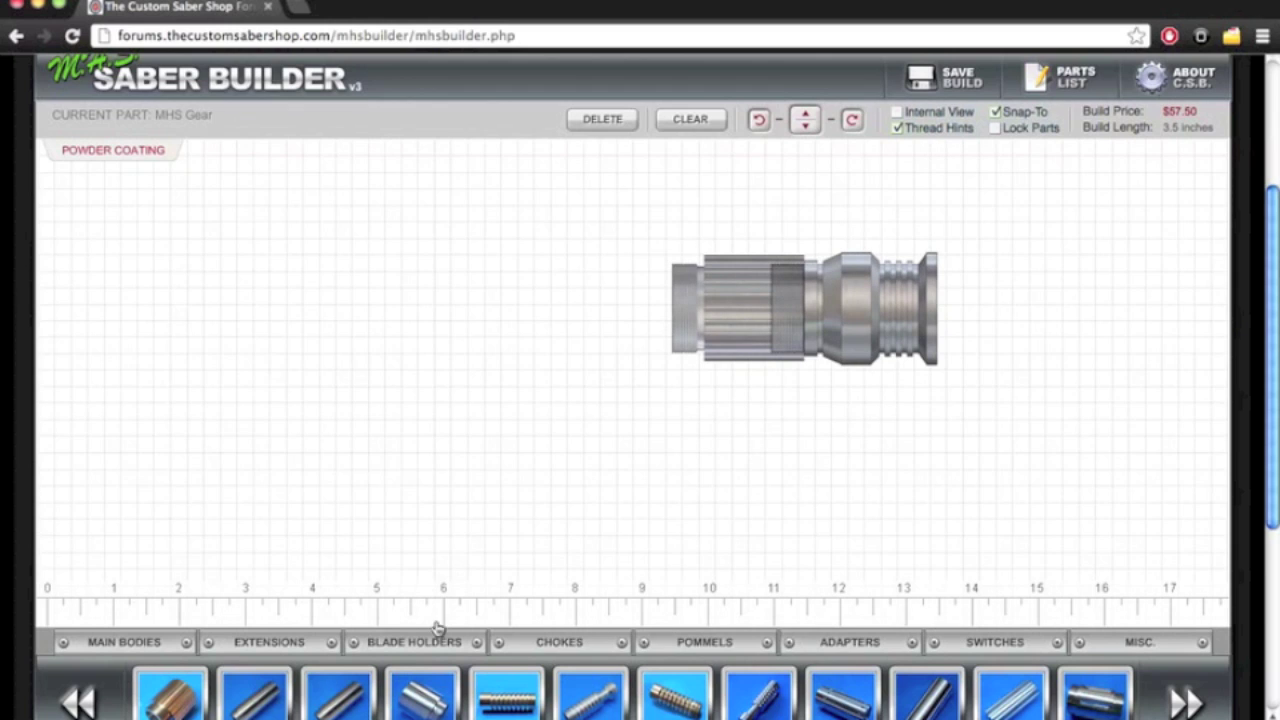
Add an MHS ribbed extension v-grooved and join it to the gear's threaded end.
click(669, 704)
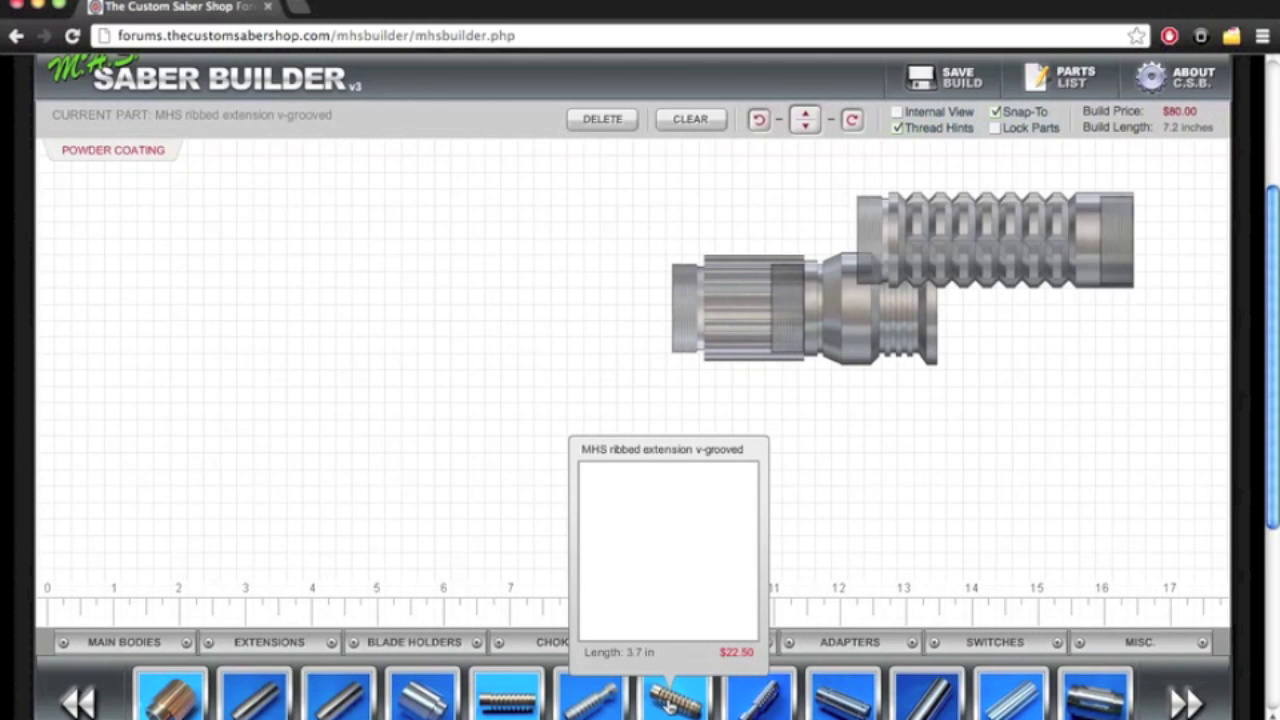
drag(1096, 218, 673, 284)
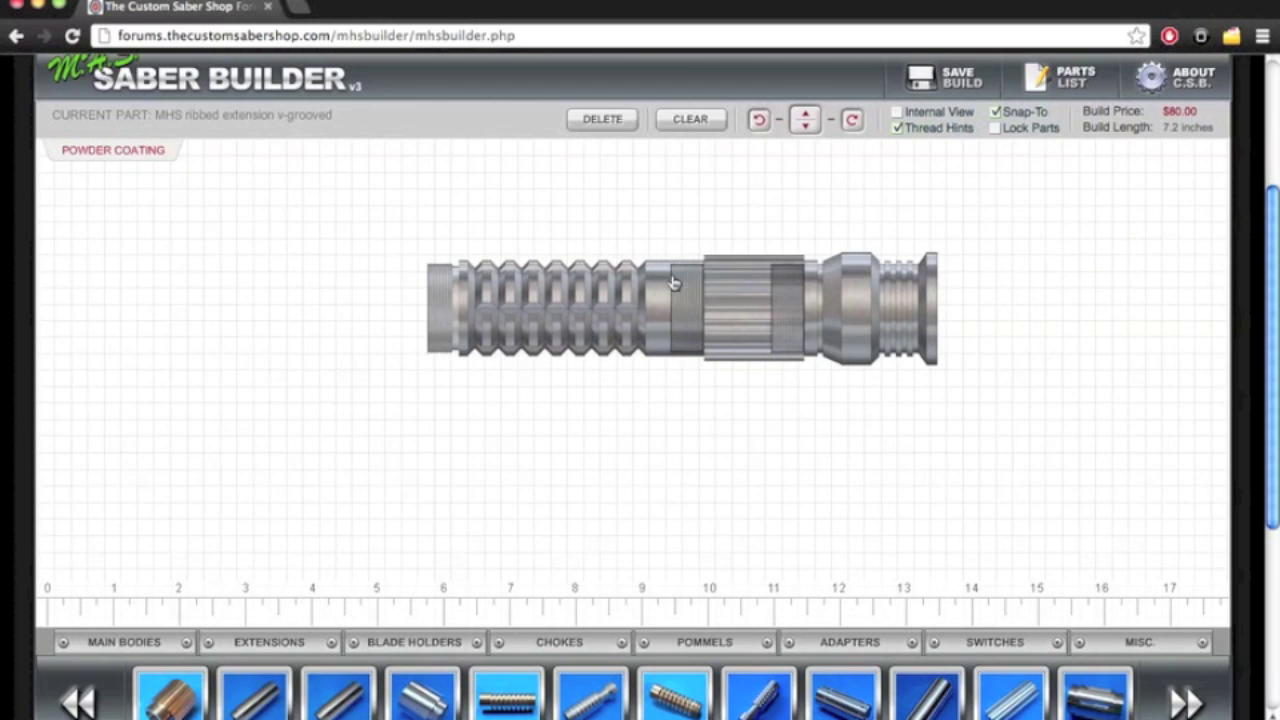
Turn off the thread hints and flip the MHS Gear vertically.
click(910, 131)
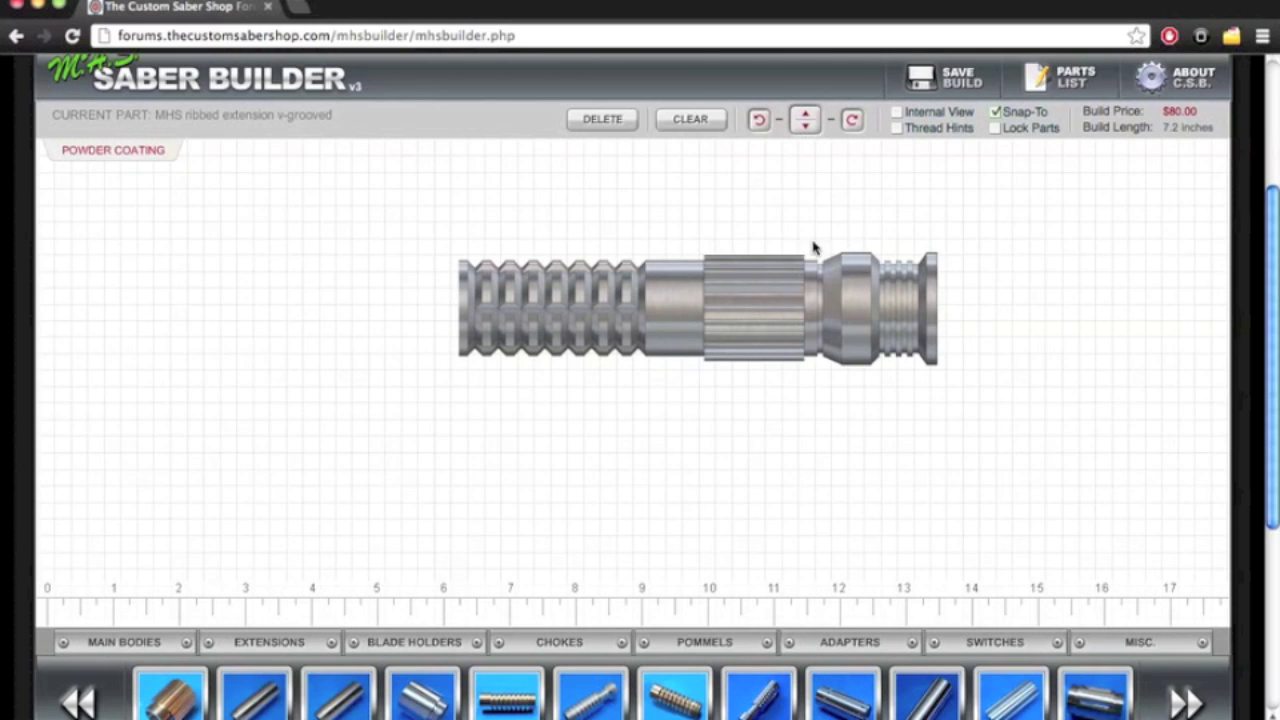
click(755, 314)
click(805, 120)
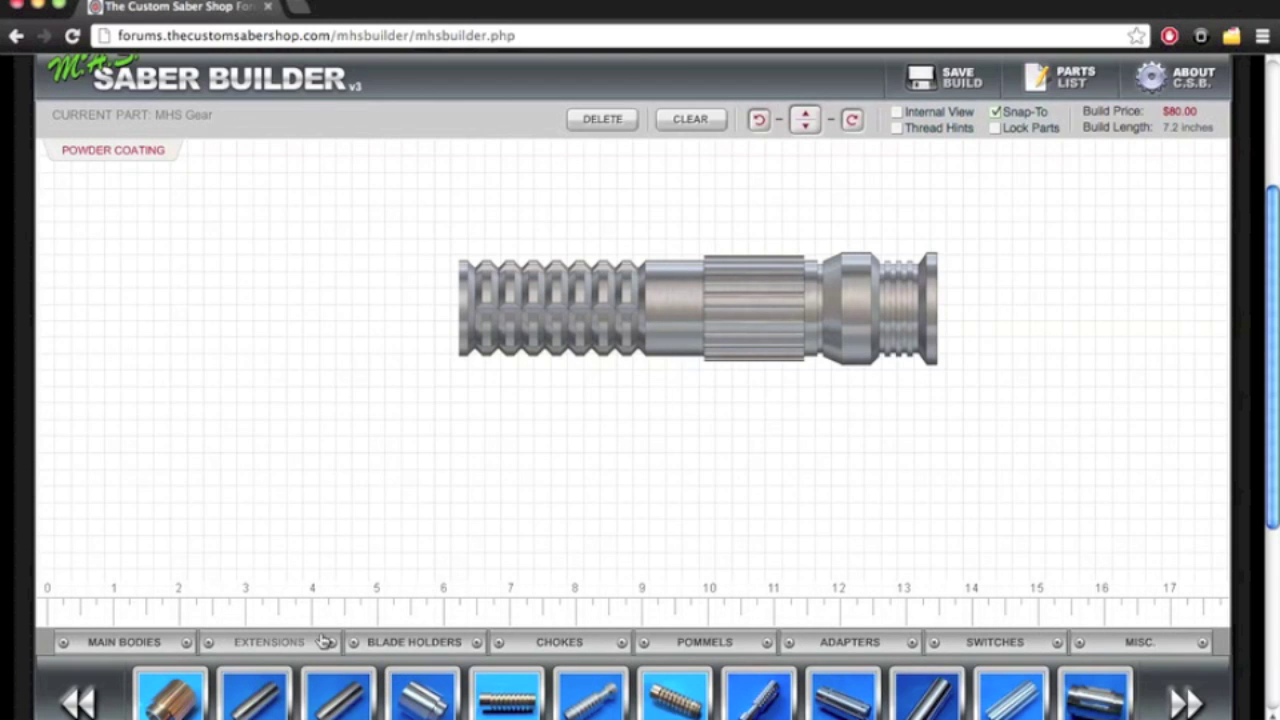
Add a 3 inch double female threaded connector and join it to the free end of the ribbed extension.
click(1176, 705)
click(1176, 705)
click(1176, 705)
click(1176, 705)
click(1060, 700)
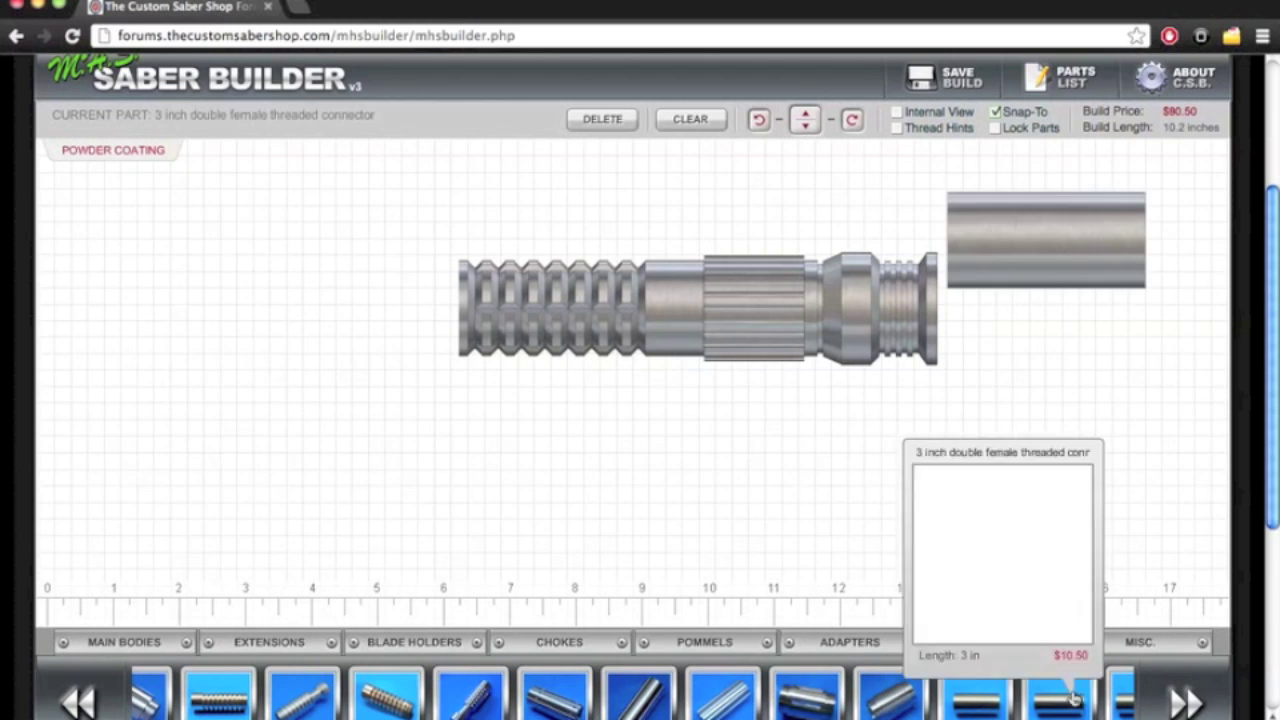
click(1040, 245)
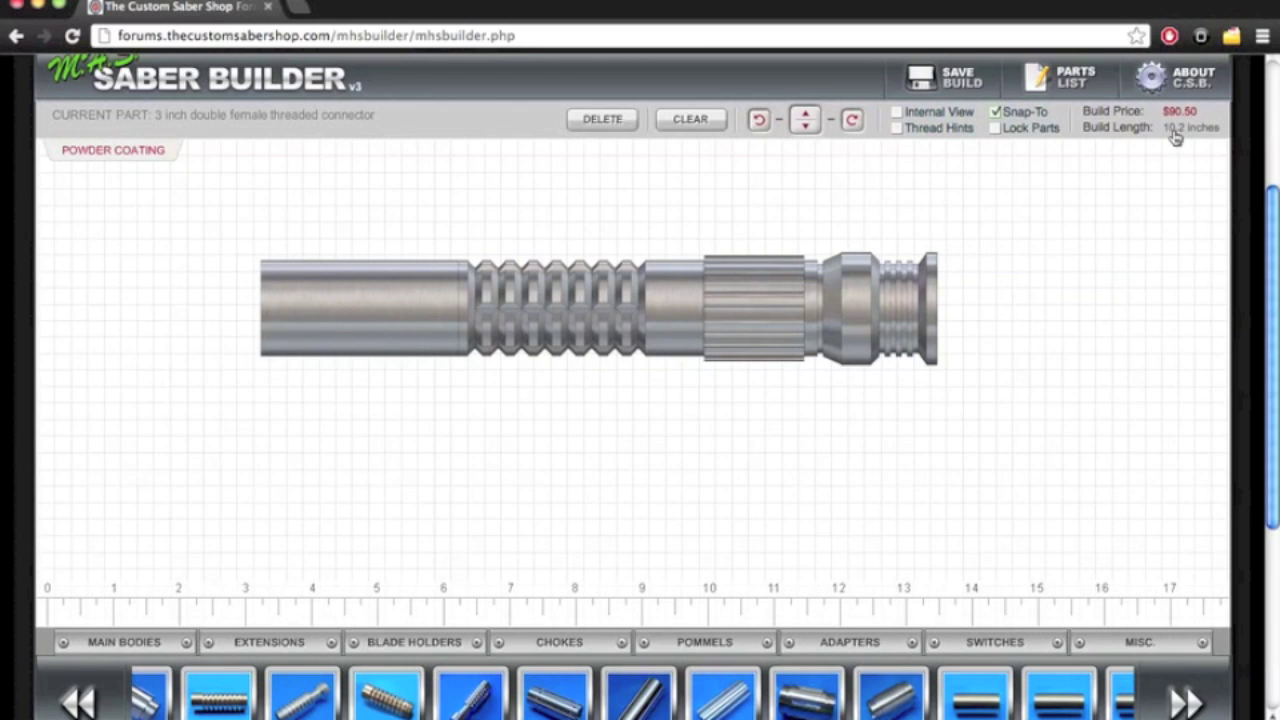
Add the MPS Pommel style 8 and join it to the free end of the 3 inch connector.
click(393, 650)
click(675, 642)
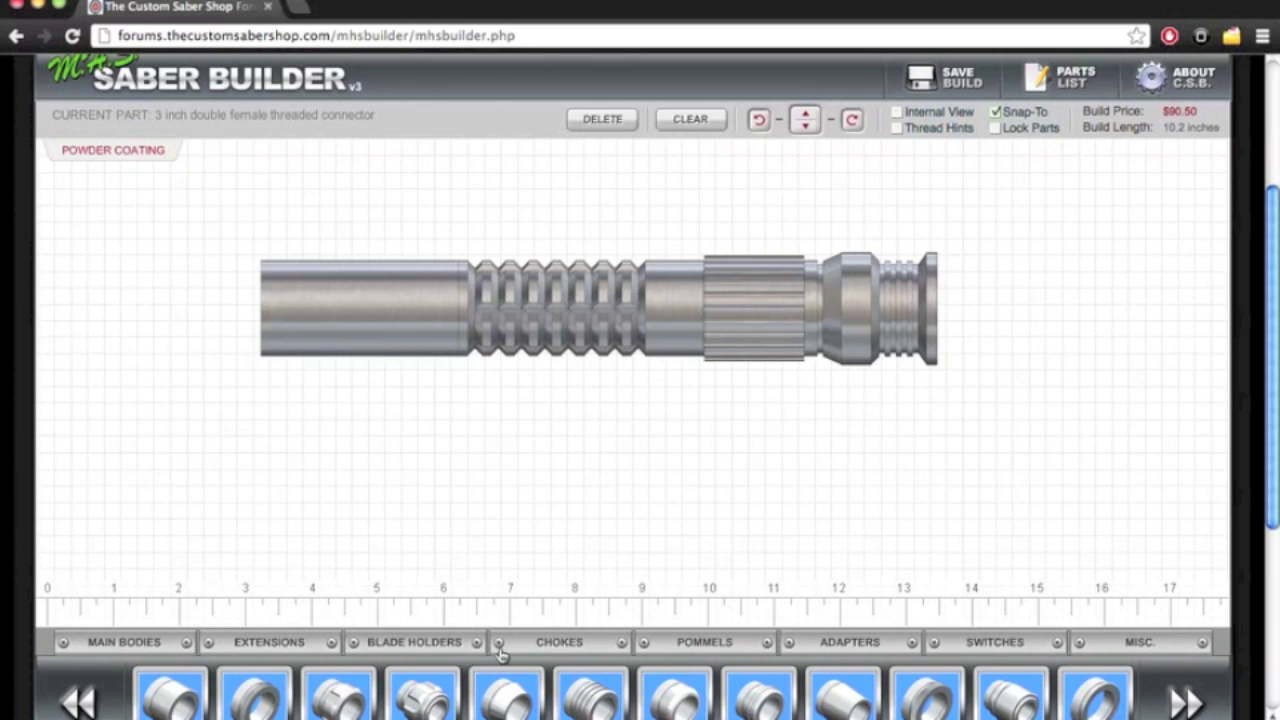
click(855, 697)
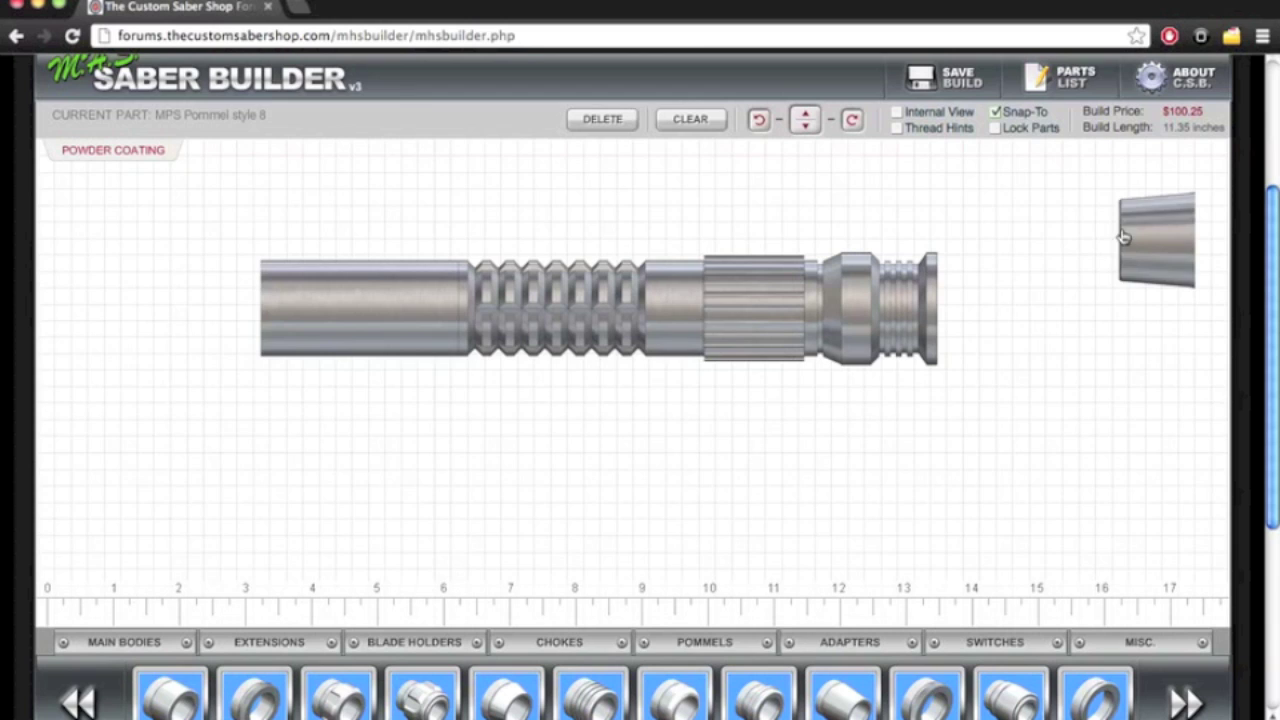
drag(1124, 238, 245, 318)
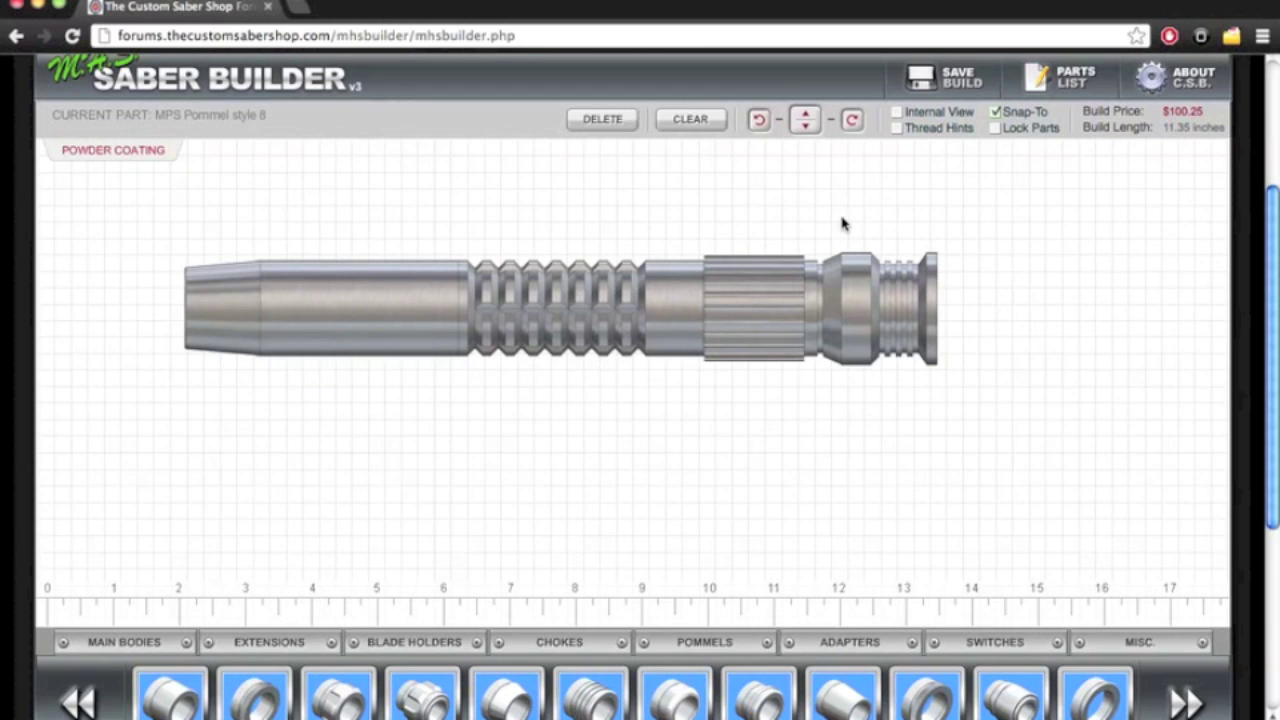
Move the whole hilt with its parts locked until the pommel end is at about the 3 inch mark, and unlock the parts.
click(996, 128)
drag(728, 340, 789, 380)
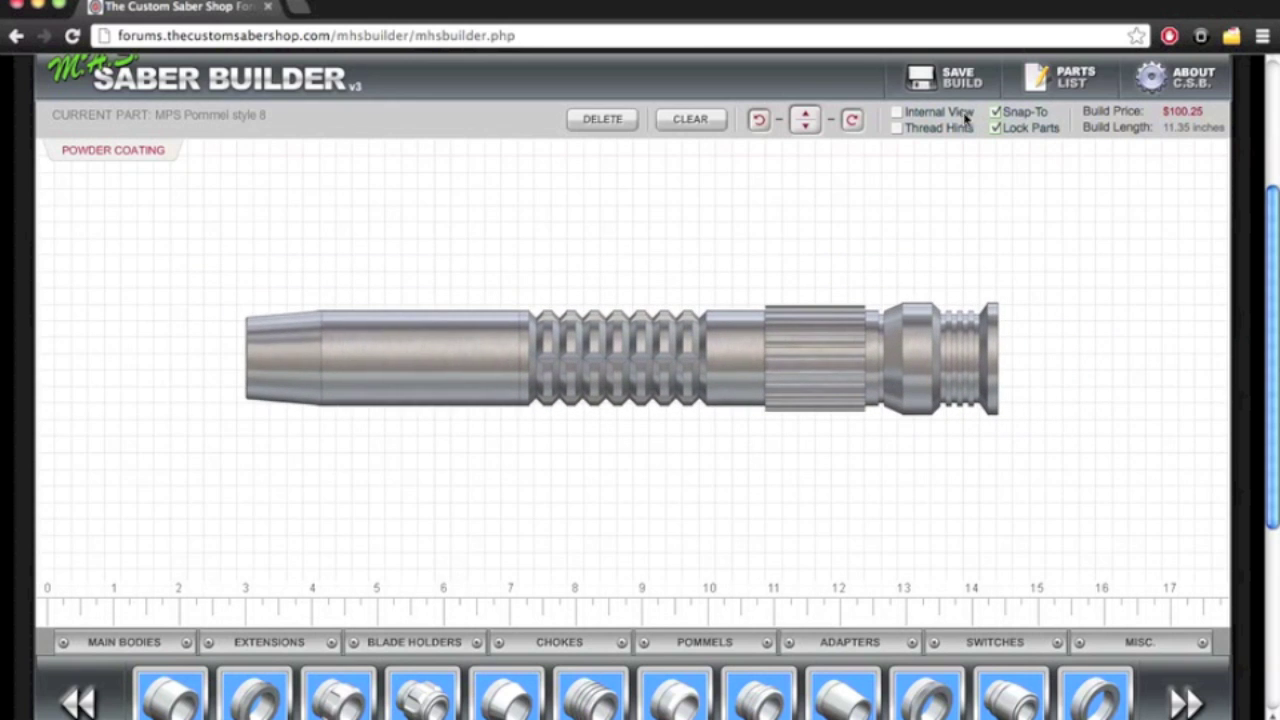
click(997, 128)
Examine the assembled hilt in the internal view, and return to the external view with thread hints off.
click(898, 112)
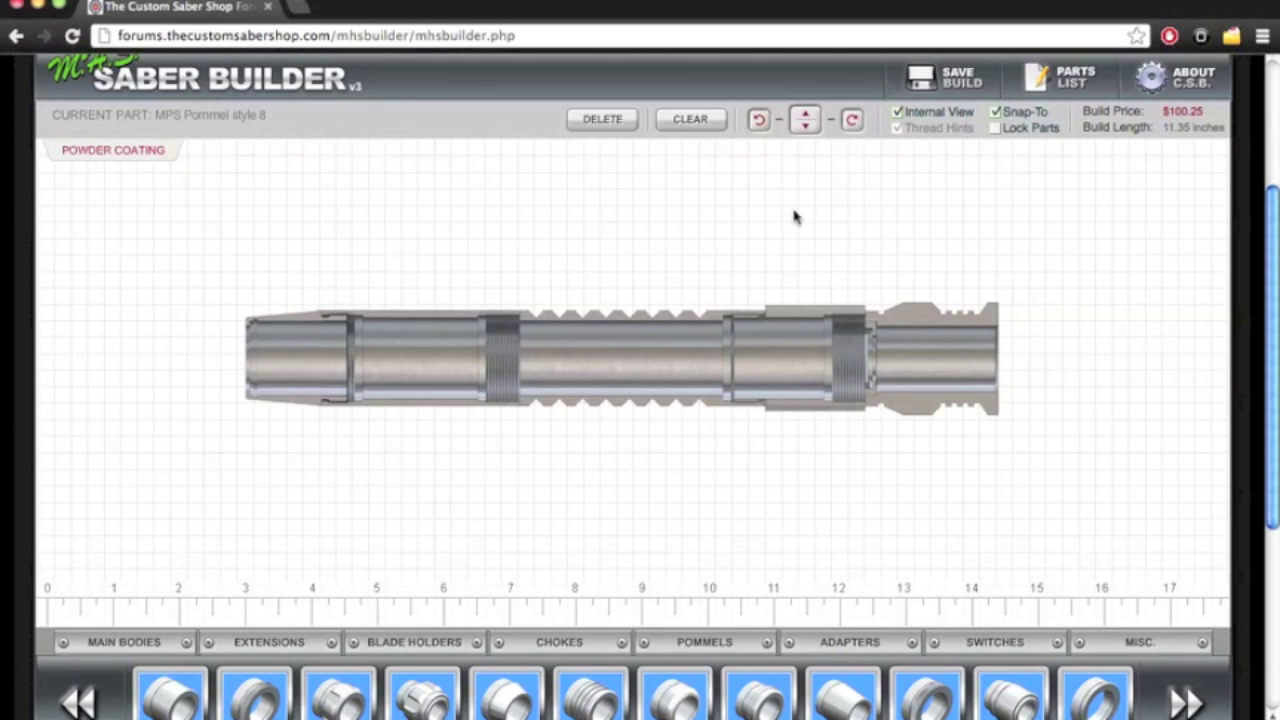
click(900, 113)
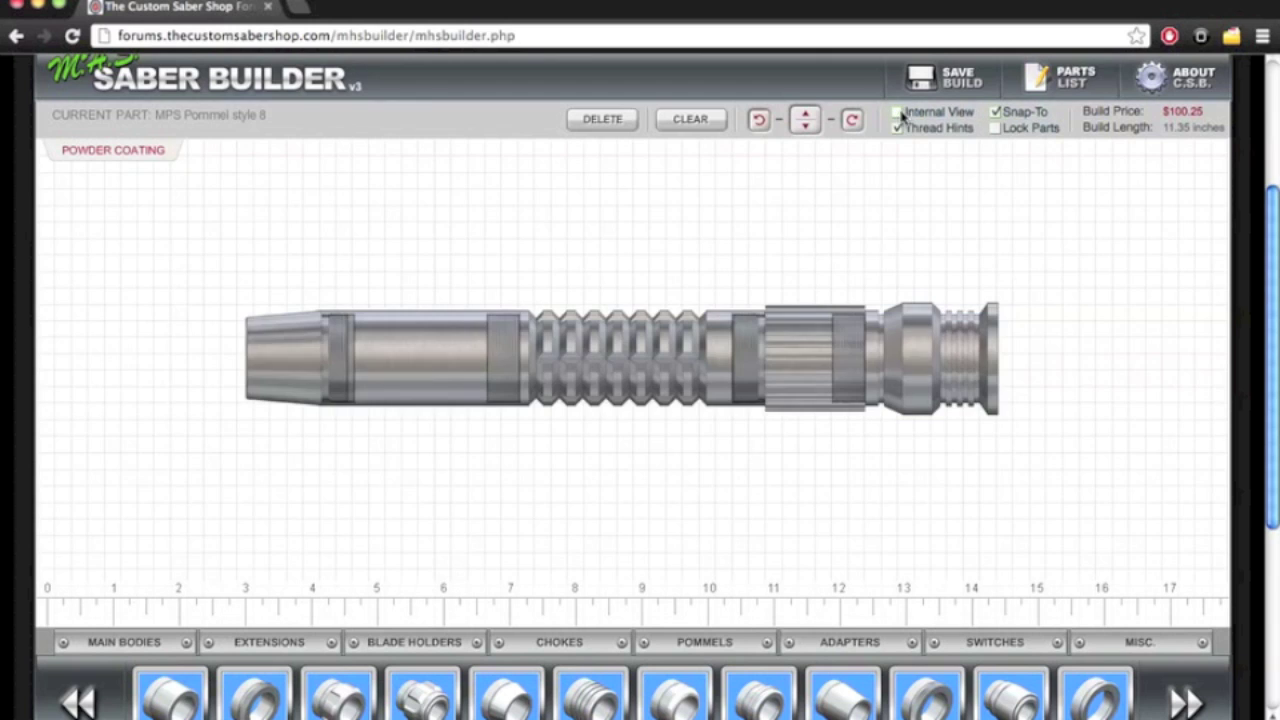
click(921, 132)
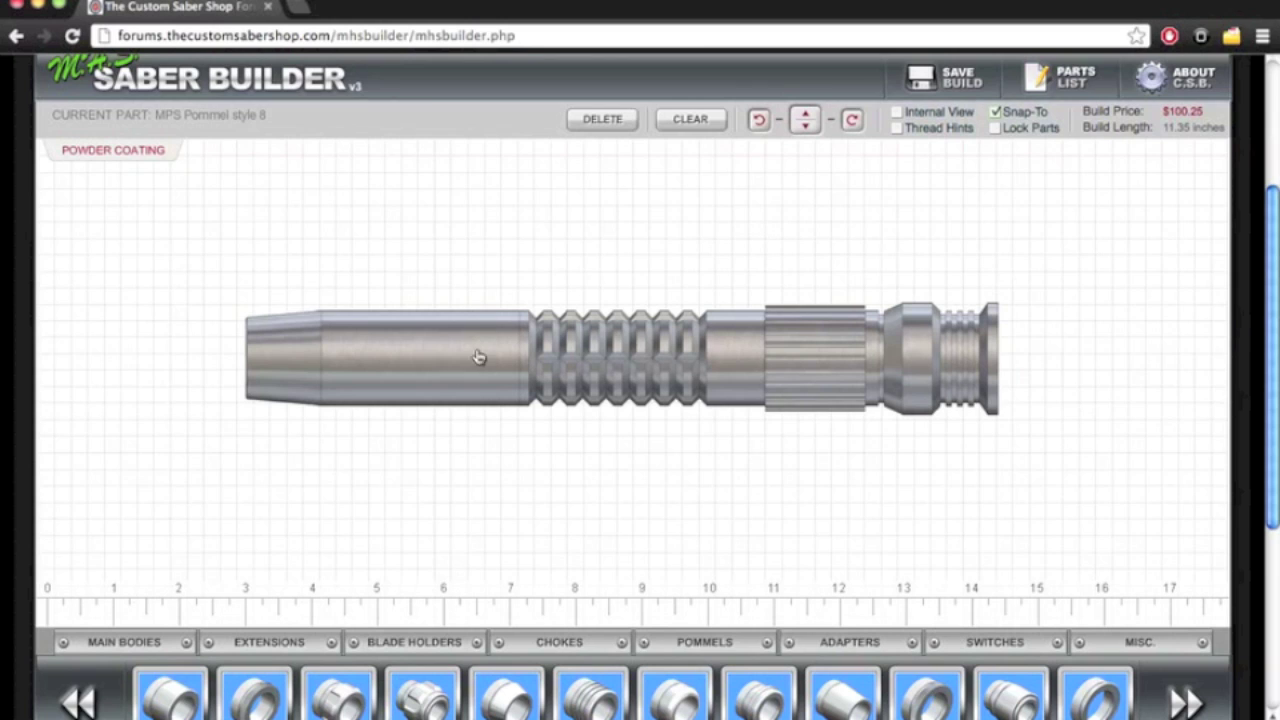
View the powder coating options for the pommel and close them without choosing one.
click(131, 150)
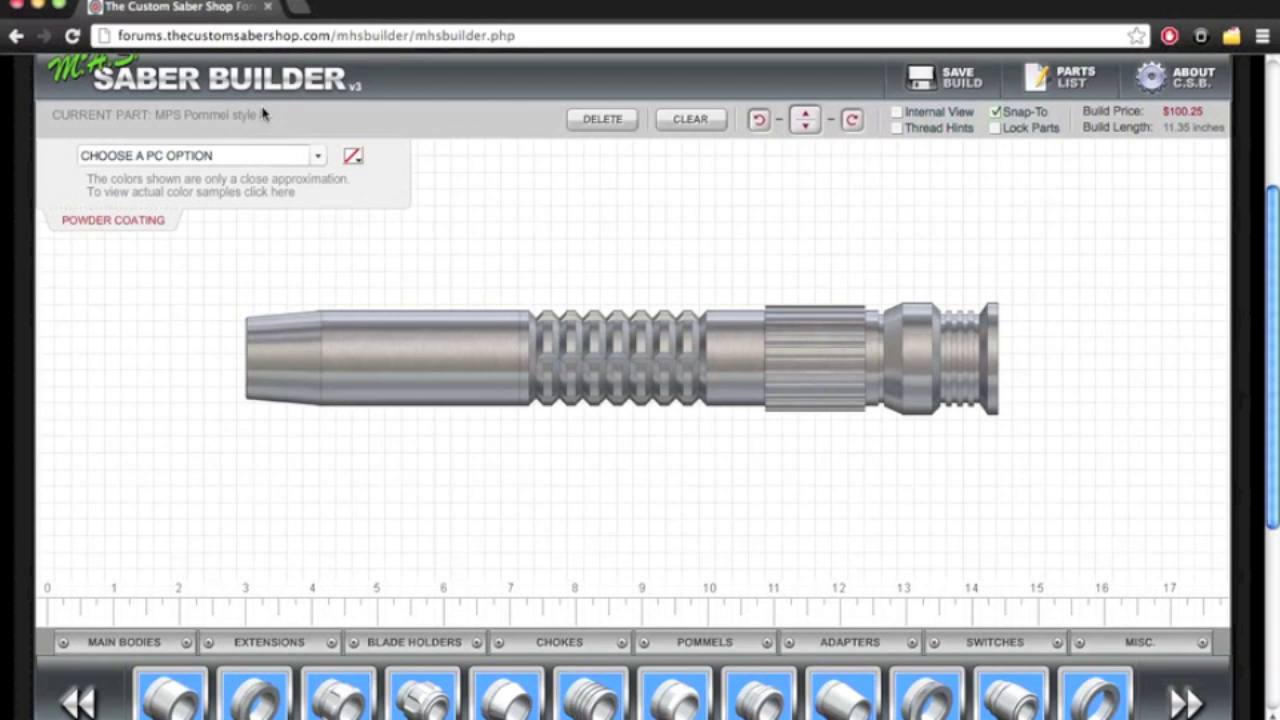
click(145, 221)
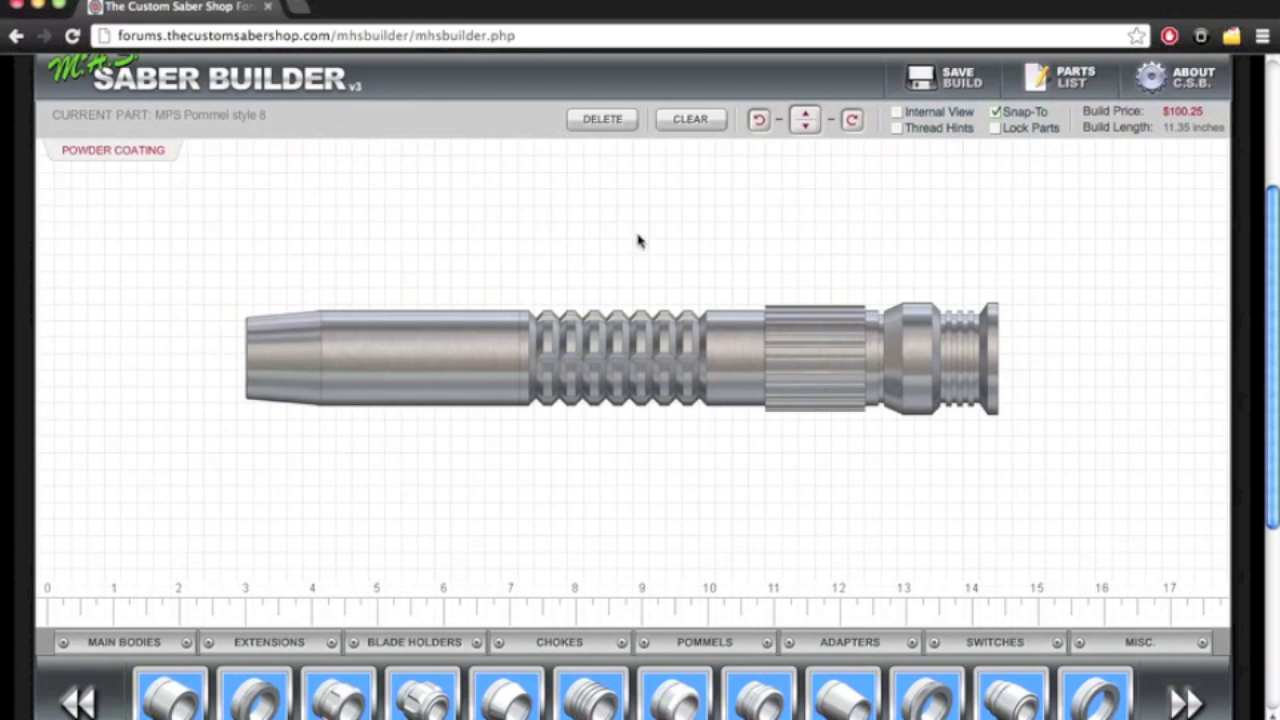
Add a 10 inch double female threaded connector and place it separately below the assembled hilt.
click(316, 650)
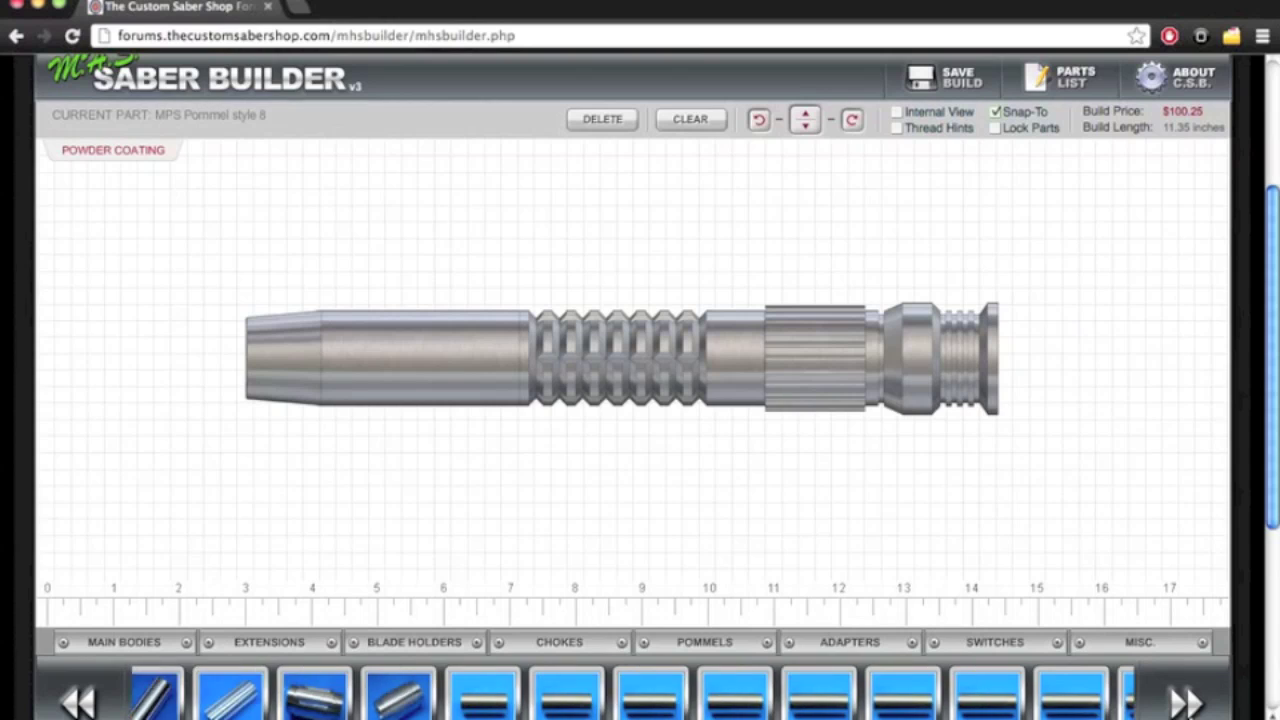
click(810, 708)
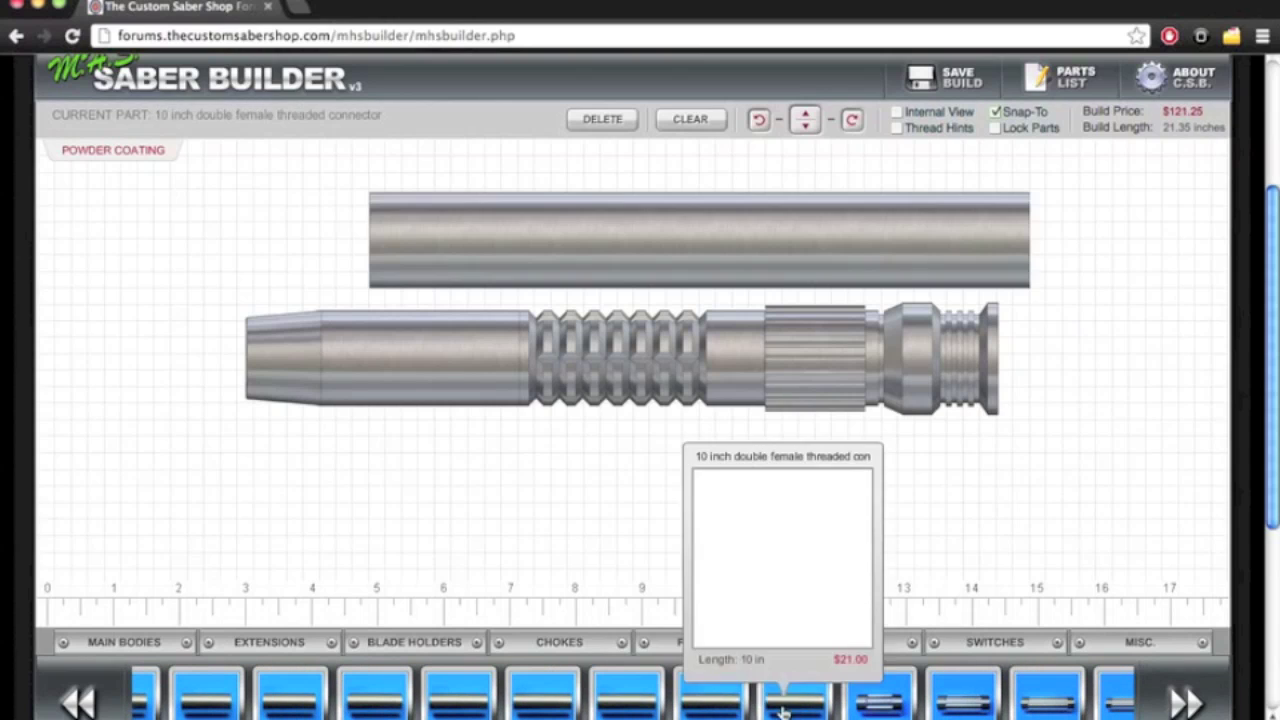
drag(880, 255, 781, 515)
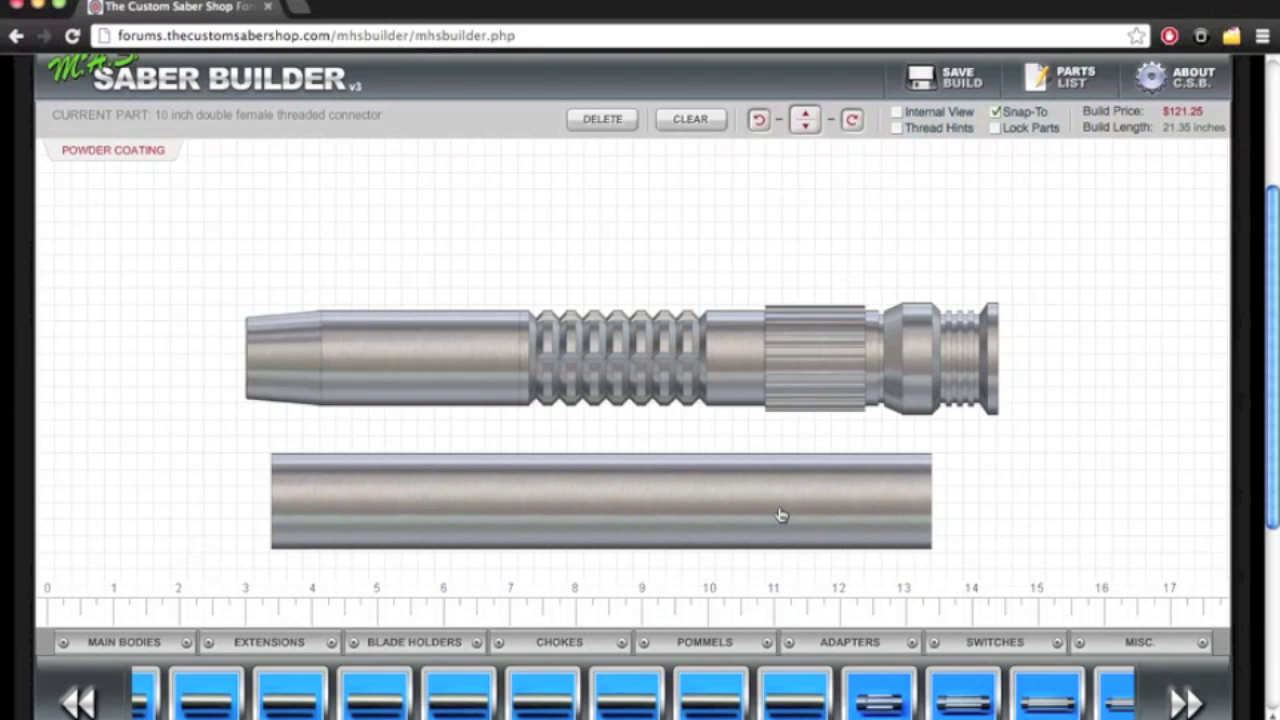
Download an image of the current build as SaberBuilder_render.png to the Desktop, replacing the existing file.
click(966, 80)
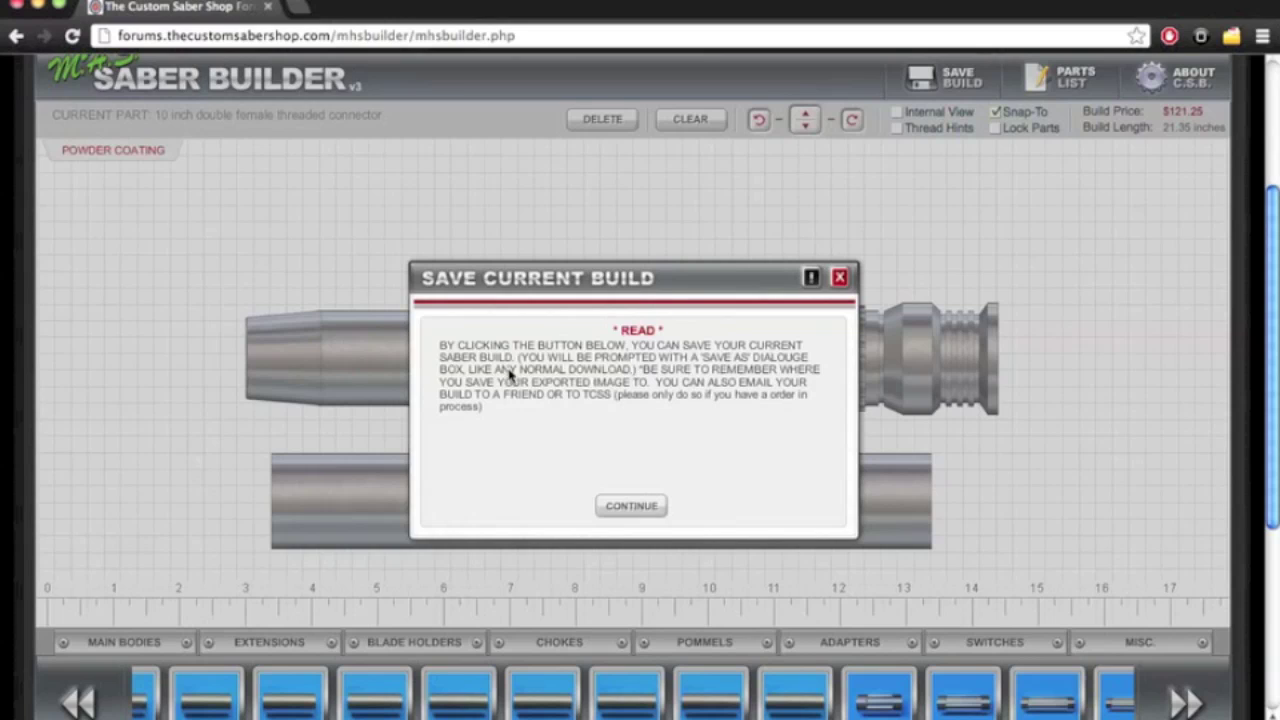
key(Return)
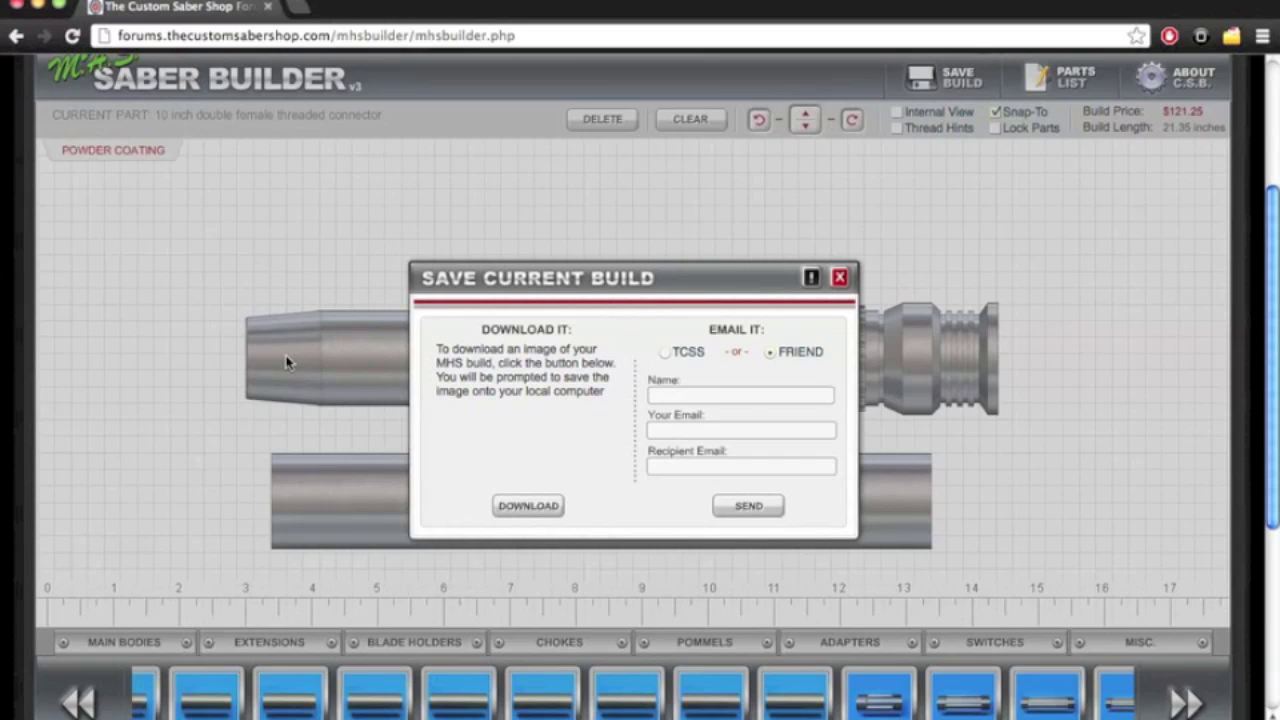
click(511, 506)
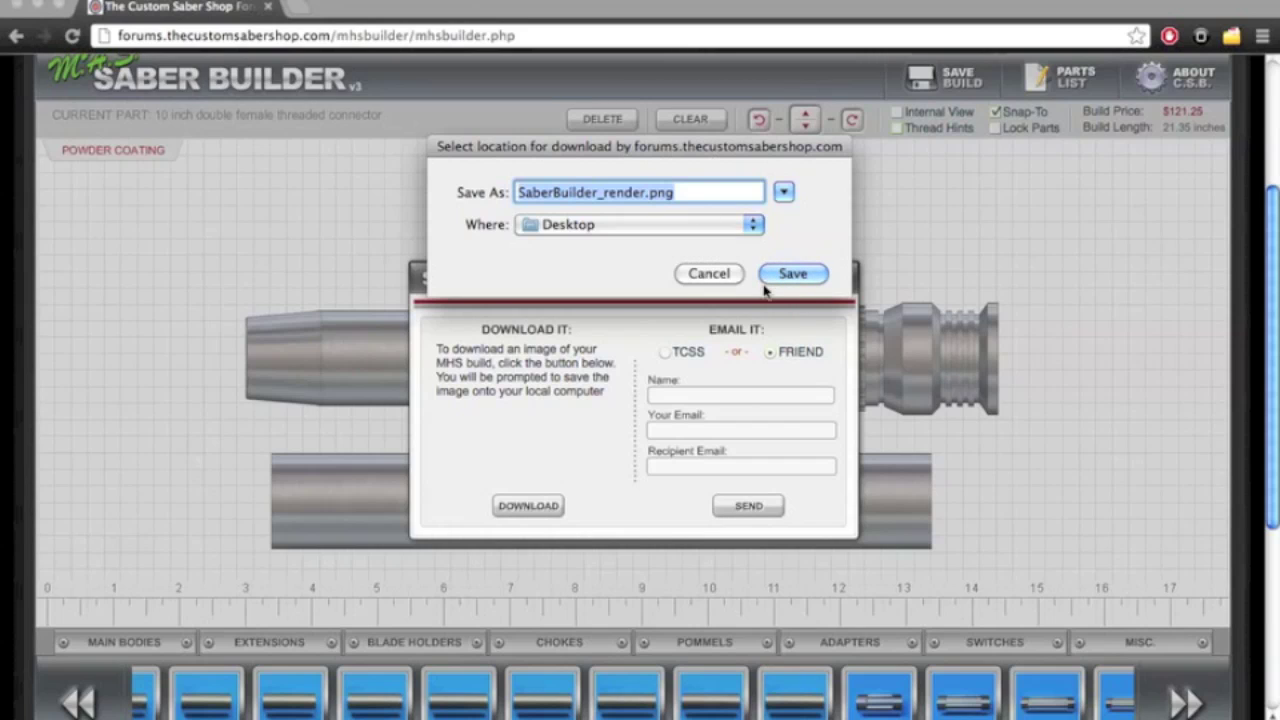
click(794, 276)
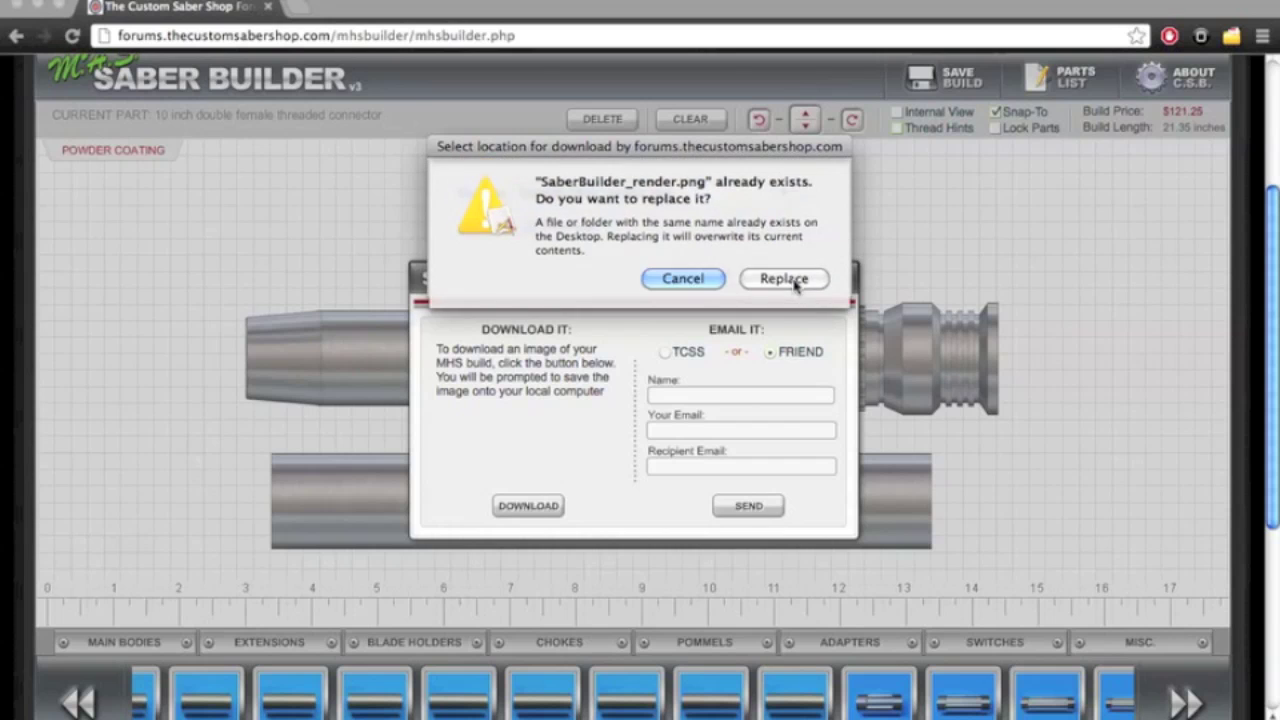
click(785, 279)
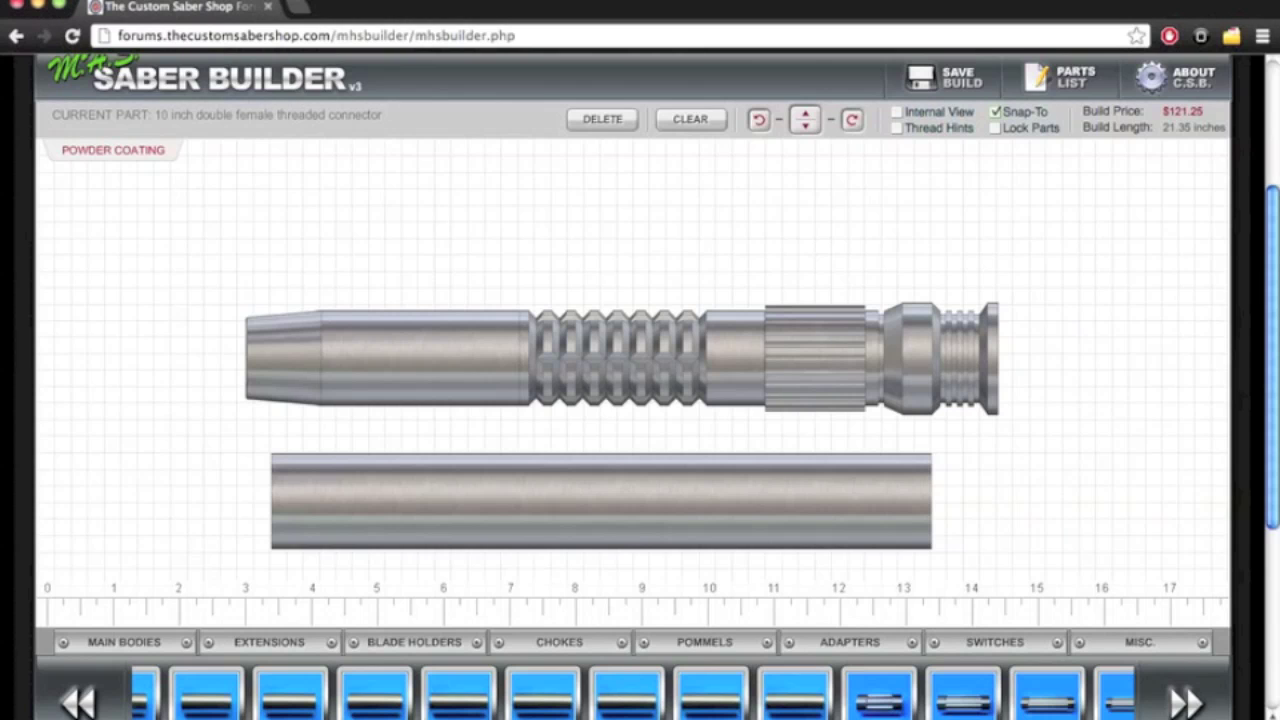
Open SaberBuilder_render.png from the Desktop in Adobe Photoshop CS4.
mouse_move(814, 705)
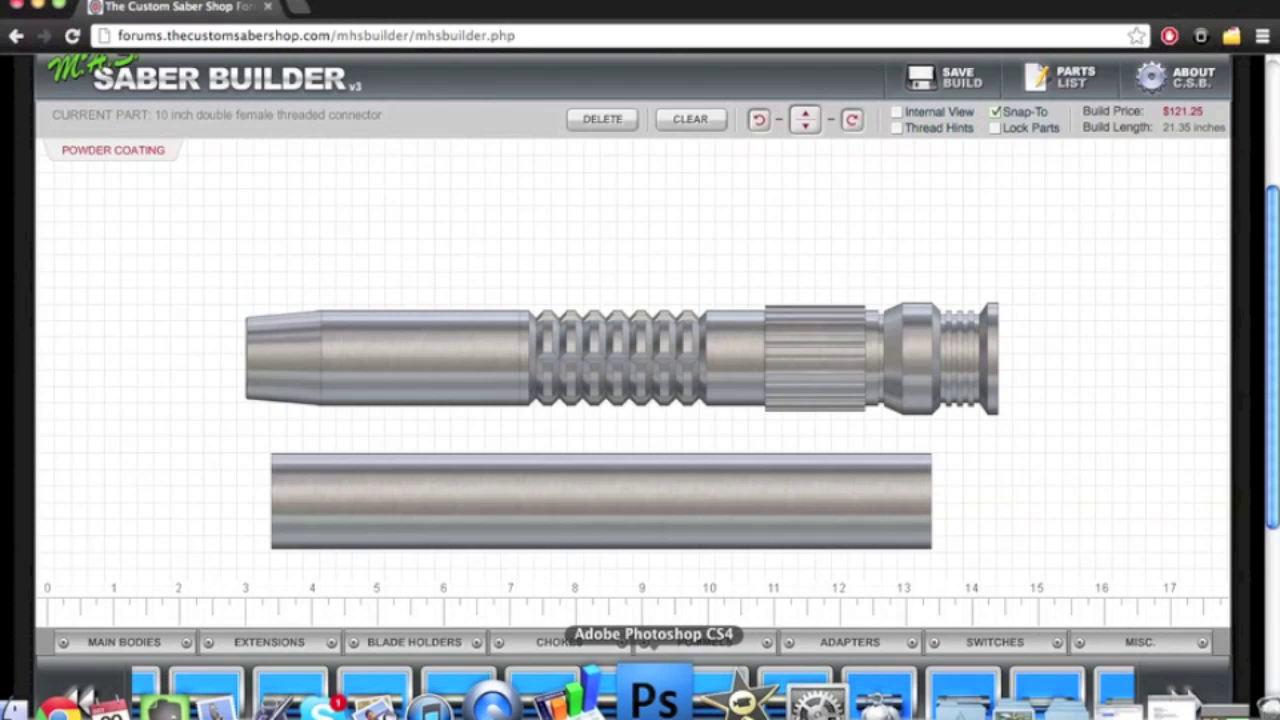
alt+click(655, 692)
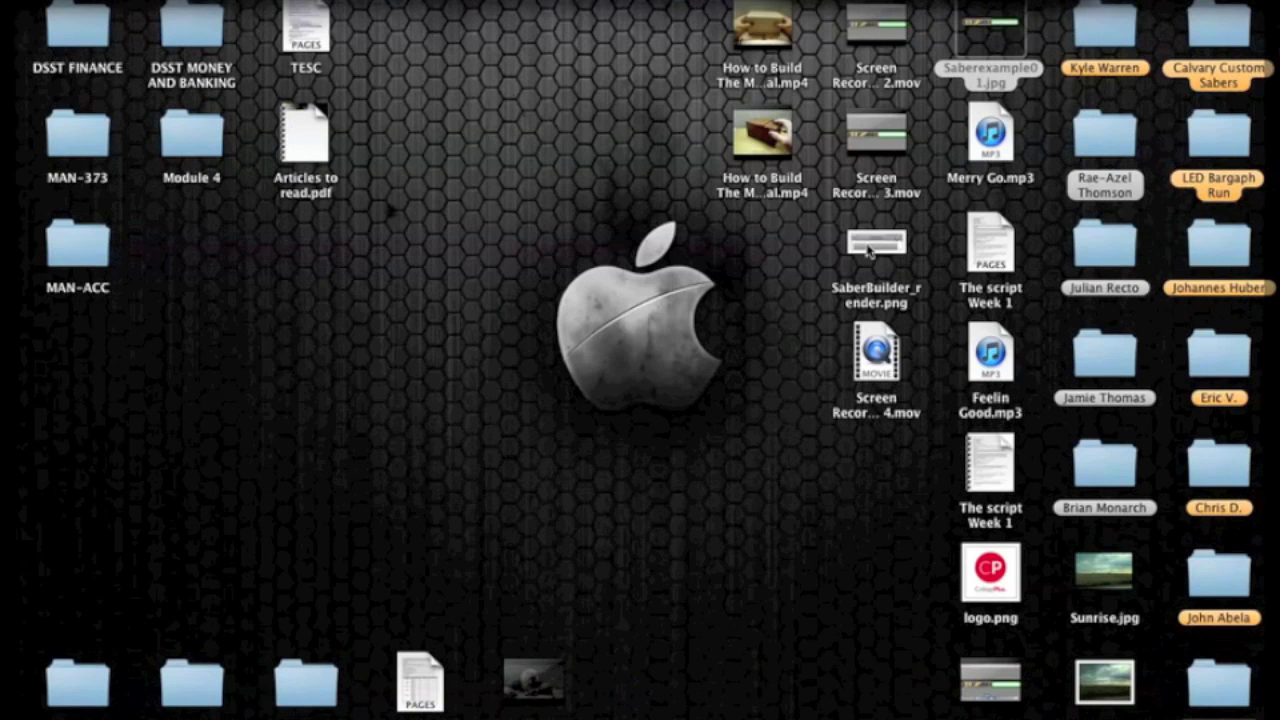
right_click(868, 250)
mouse_move(925, 272)
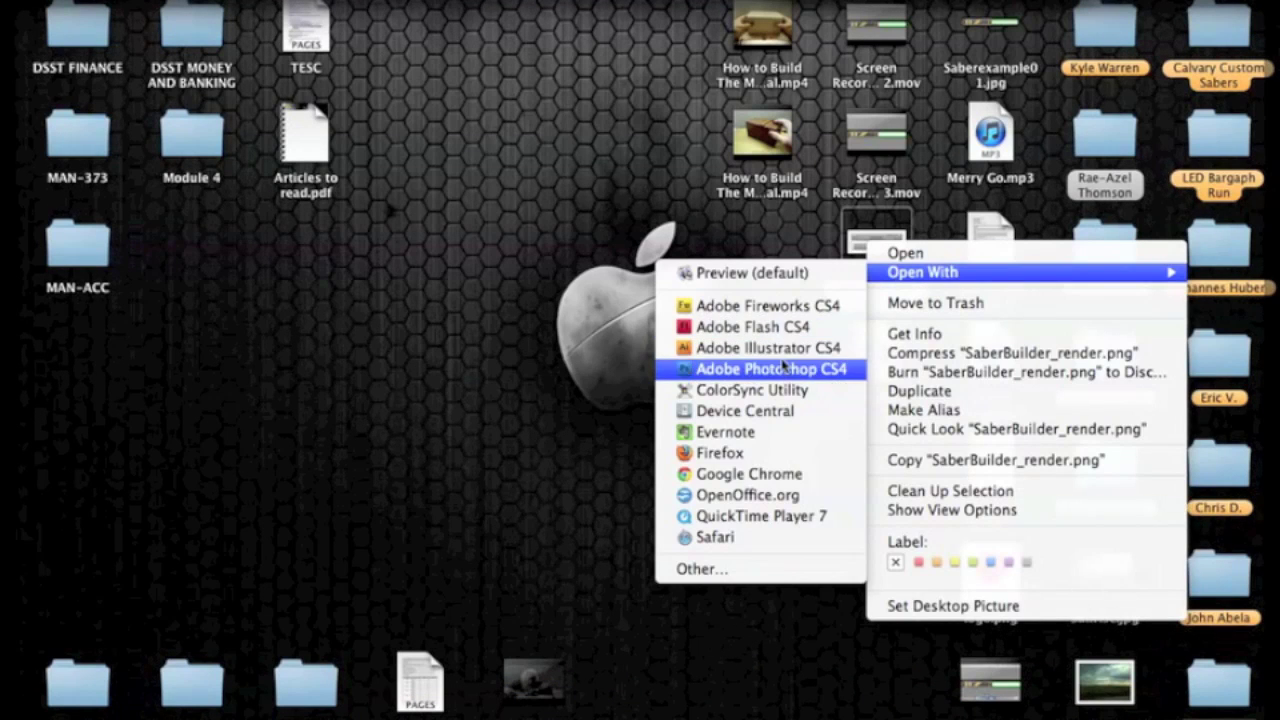
click(785, 369)
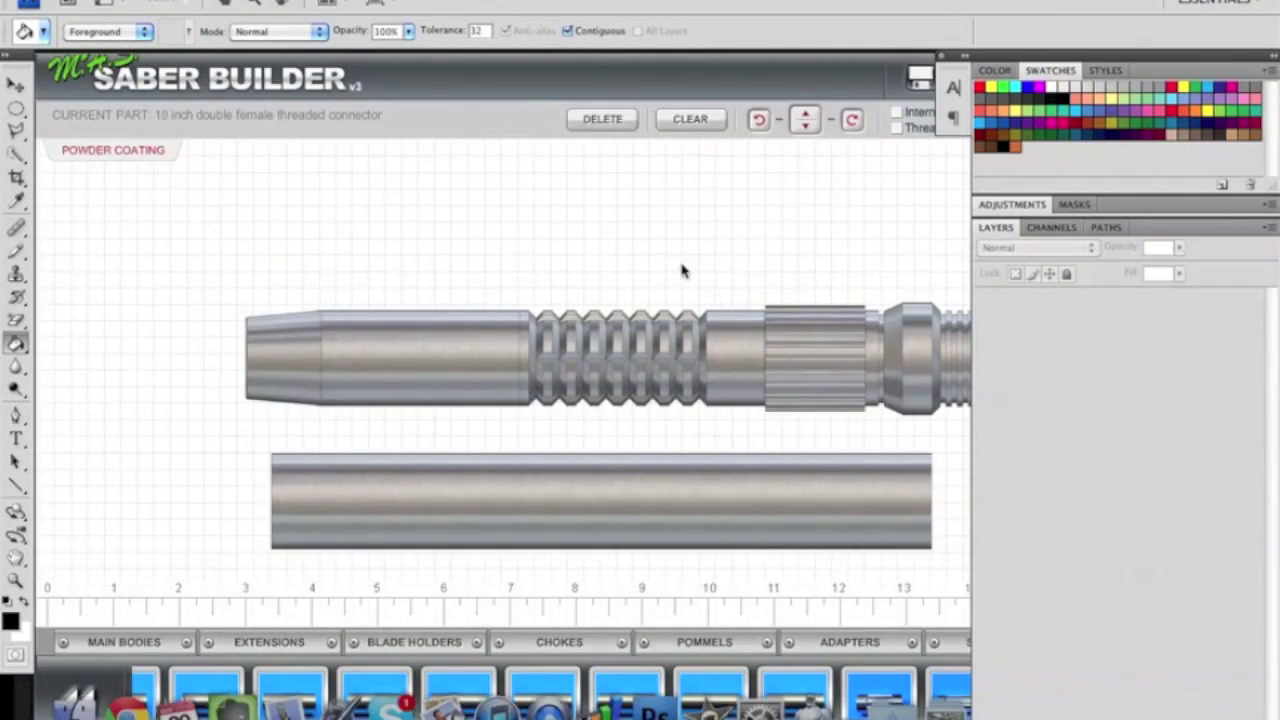
Bring the SaberBuilder_render.png window forward and enlarge it well beyond the image edges, with the Move tool active.
key(F9)
click(759, 237)
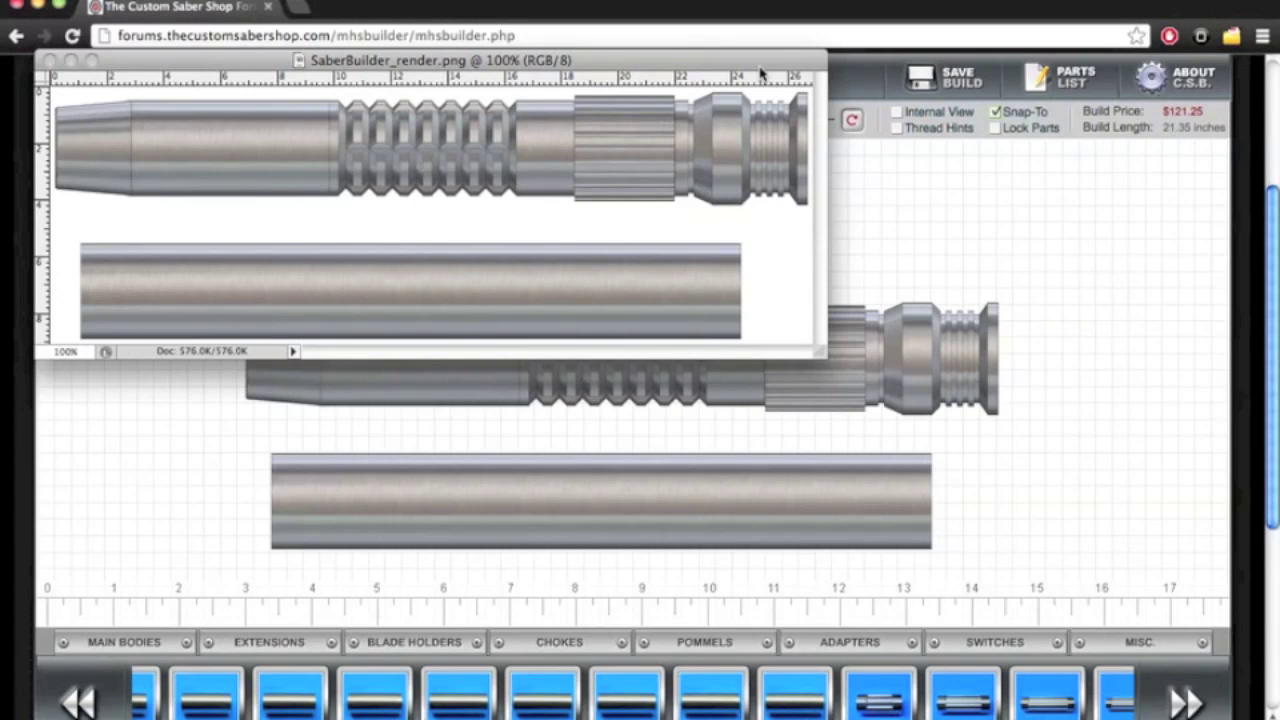
click(760, 73)
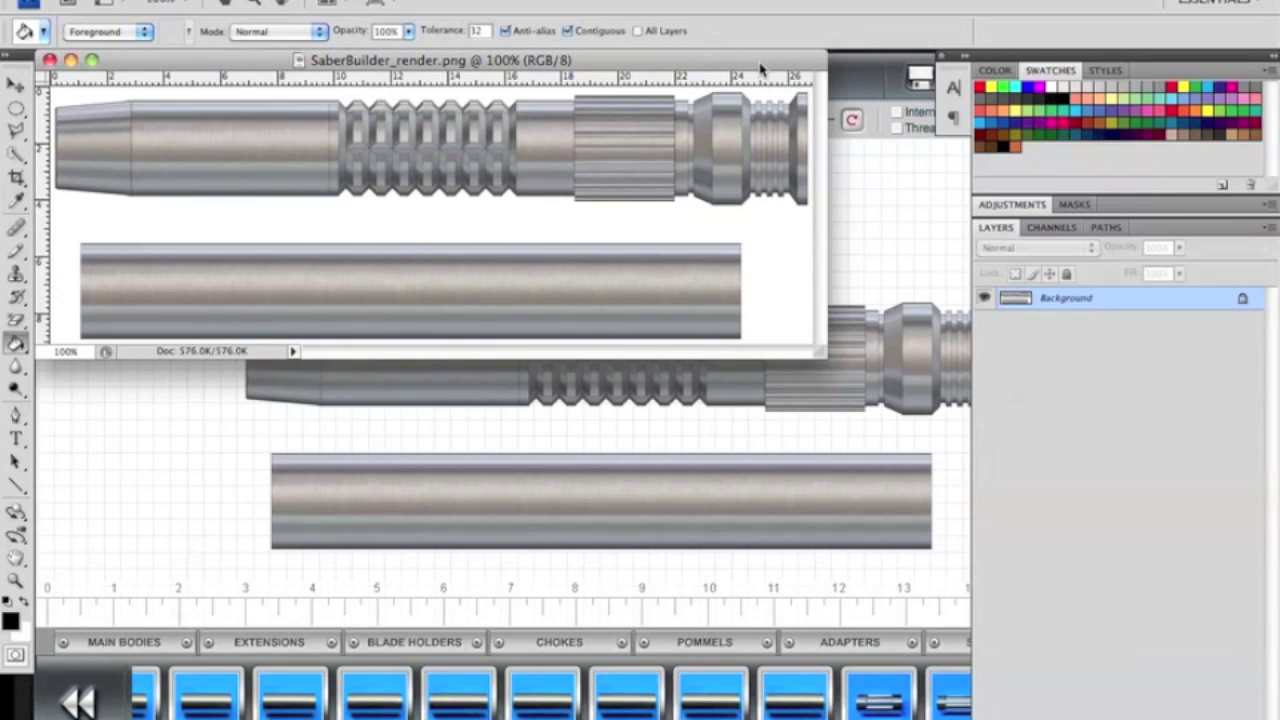
drag(818, 352, 936, 718)
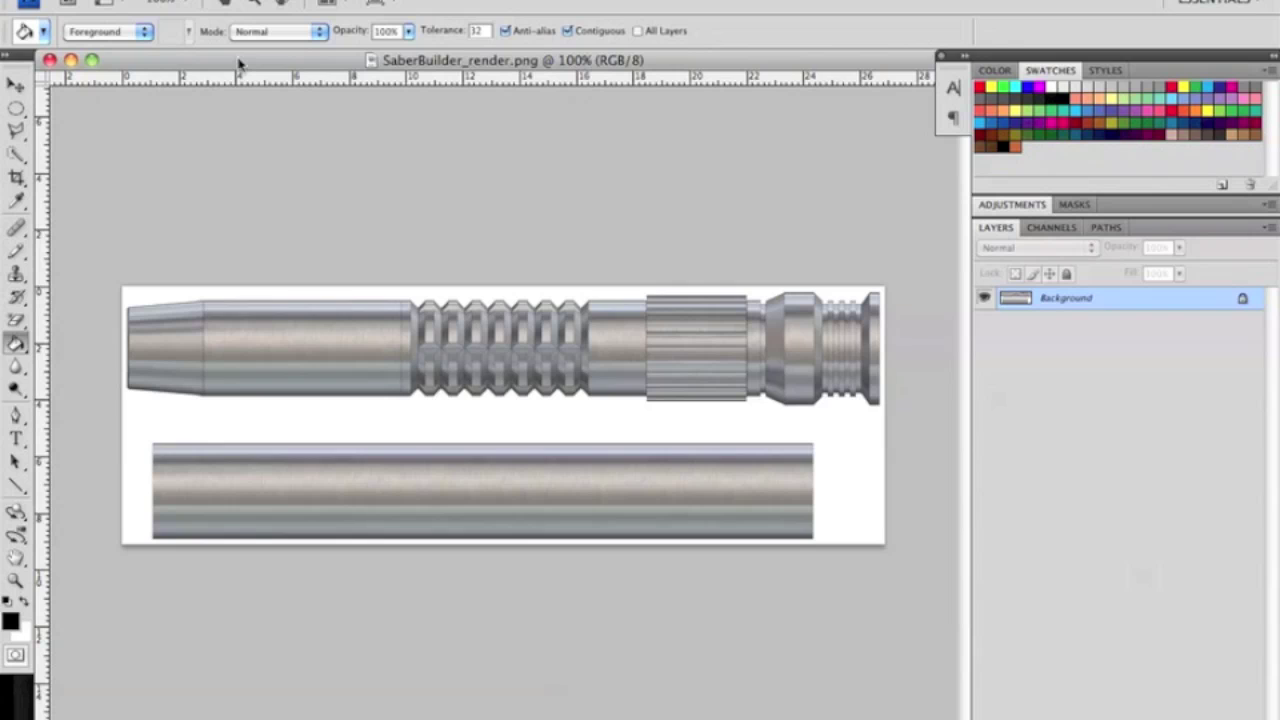
click(16, 84)
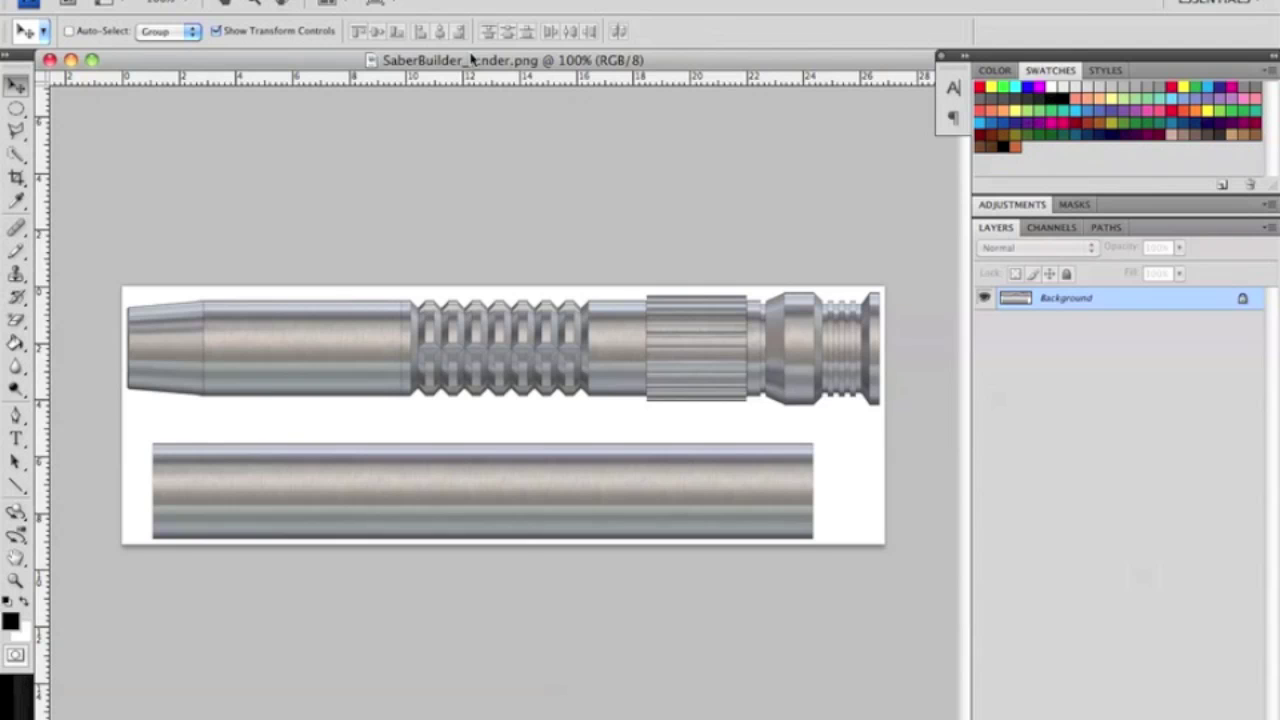
click(548, 700)
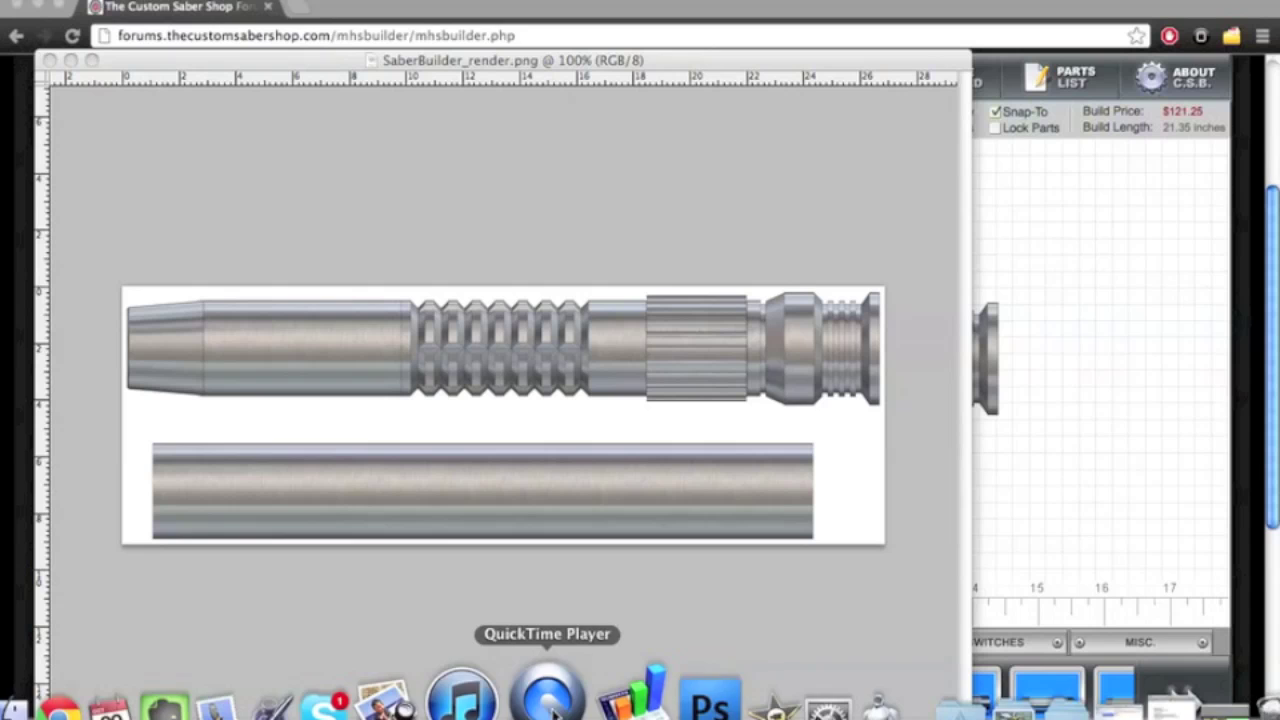